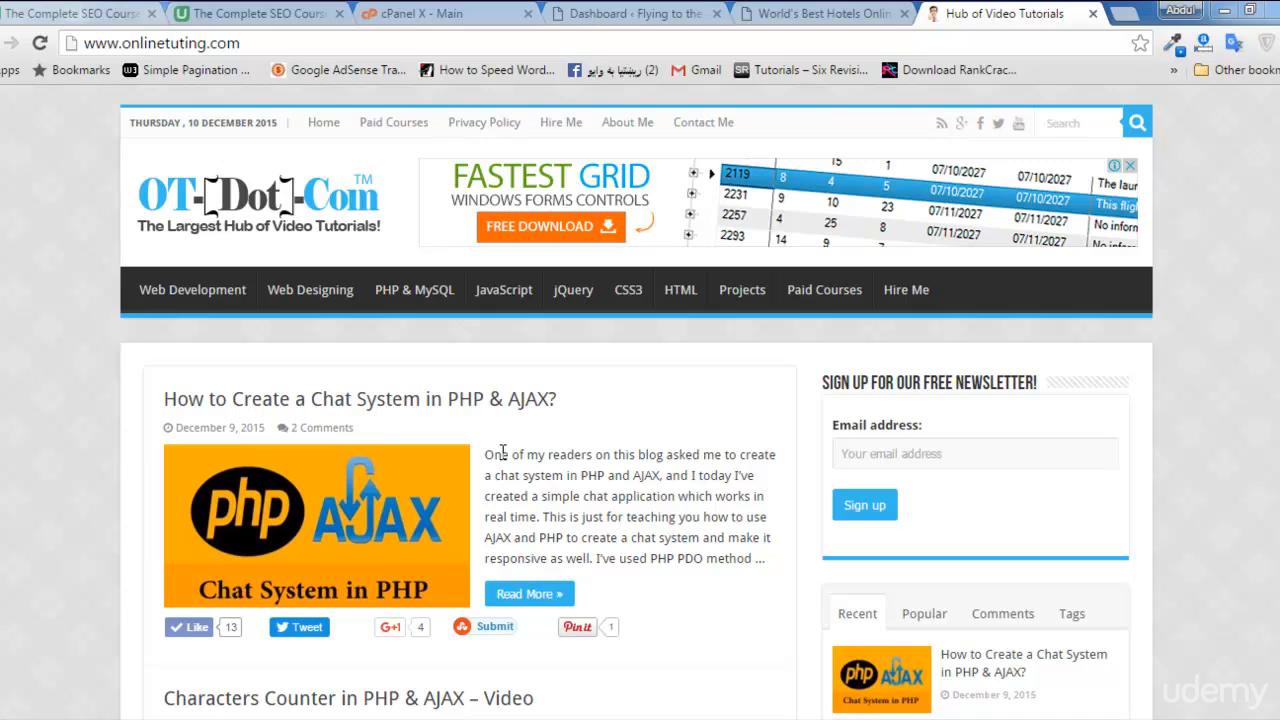
# Step: Search the web for "google search console" in a new tab and open the Google Search Console site
pyautogui.click(1126, 15)
pyautogui.write('go')
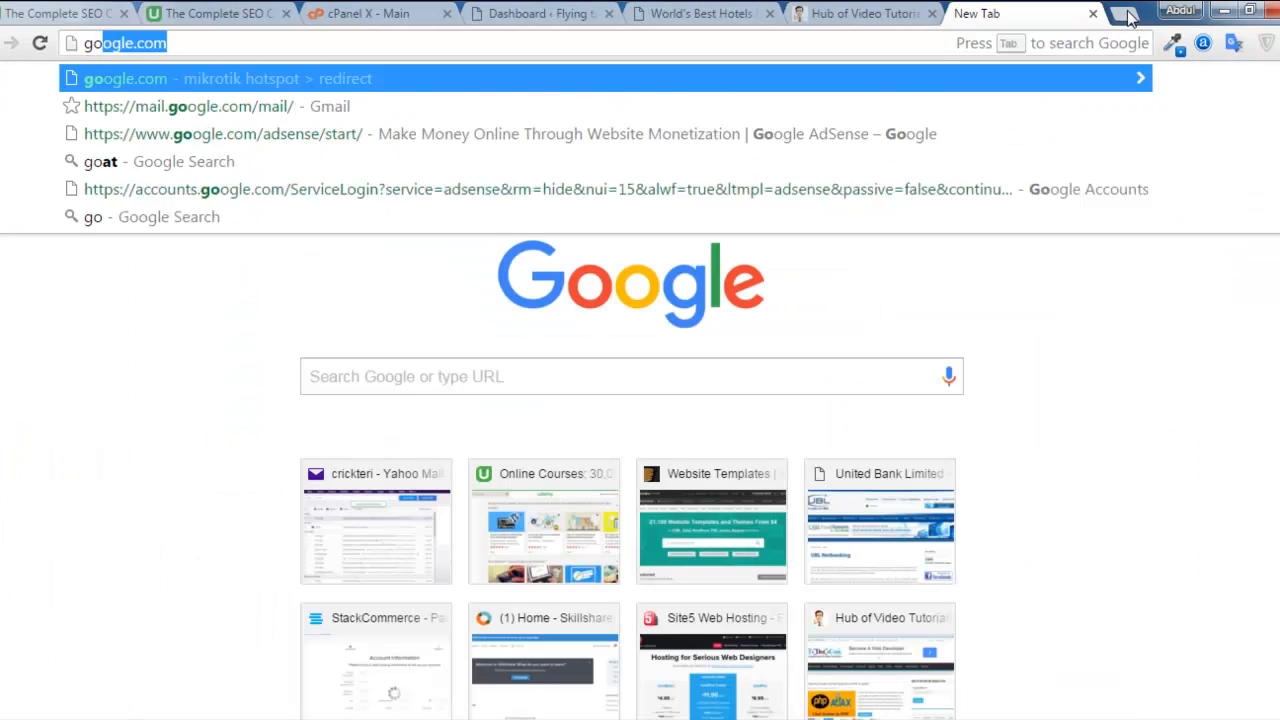
pyautogui.write('ogle search consu')
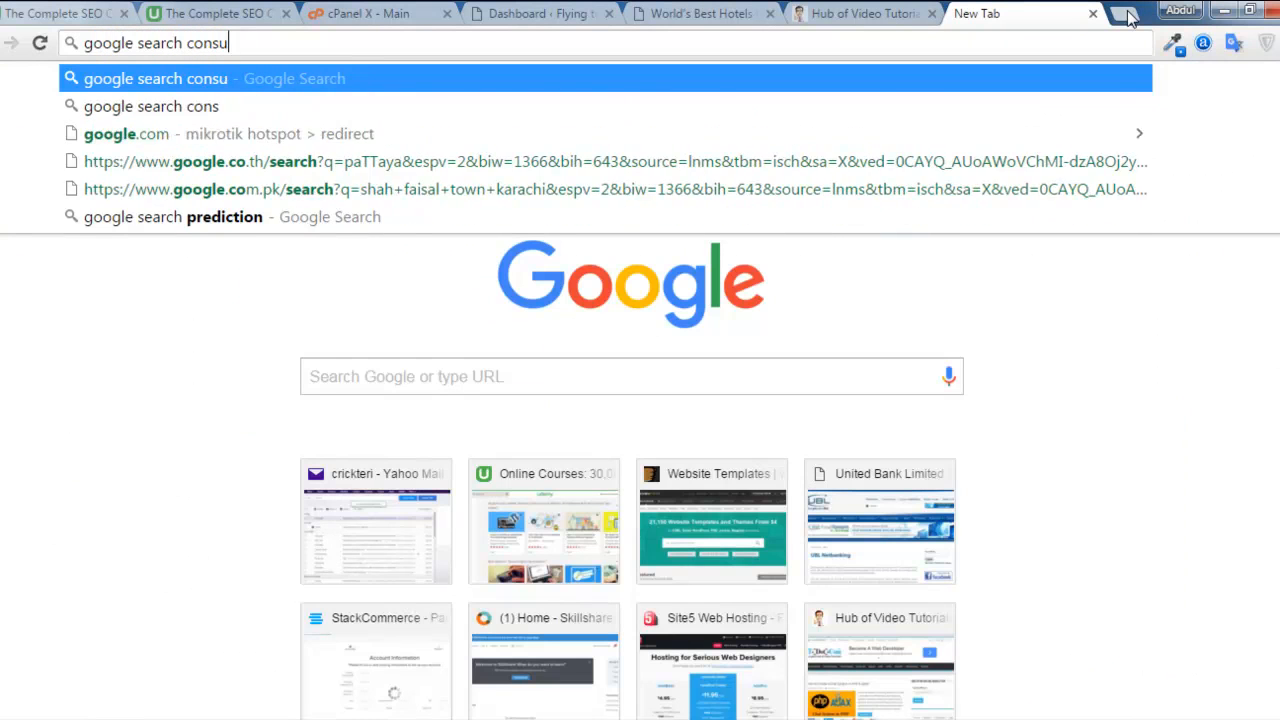
pyautogui.press('BackSpace')
pyautogui.write('ole')
pyautogui.press('Return')
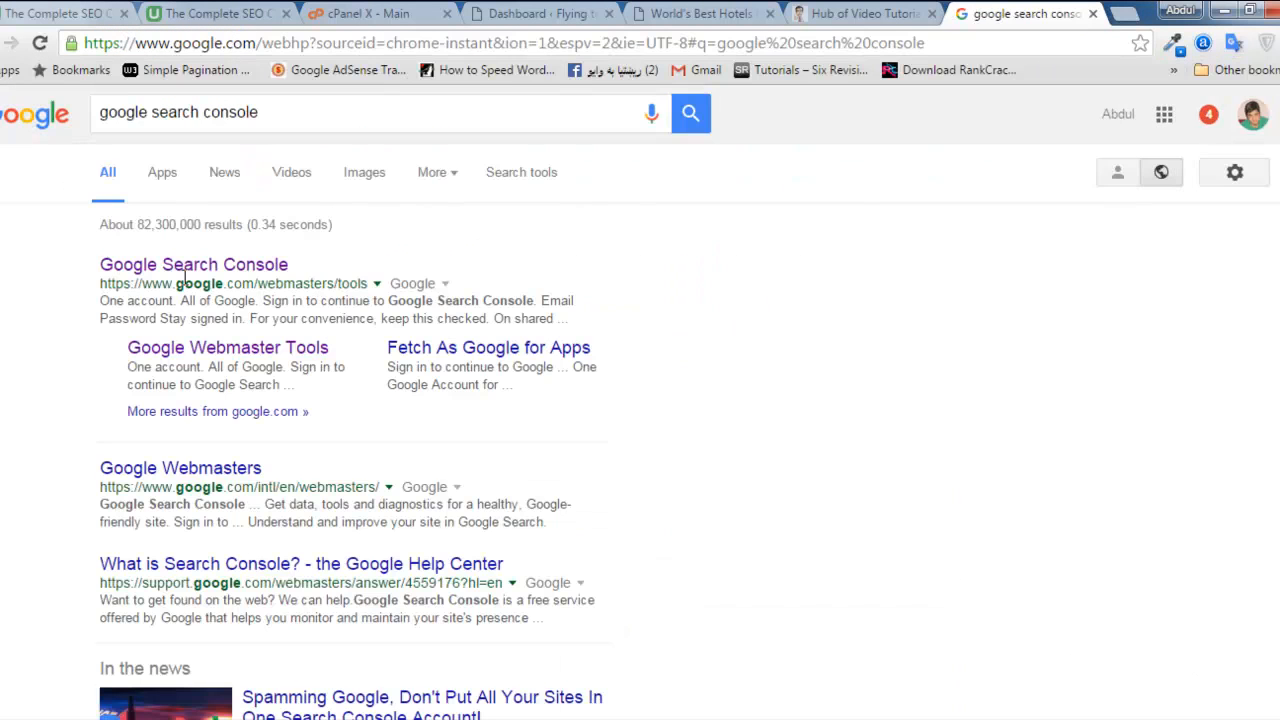
pyautogui.click(240, 266)
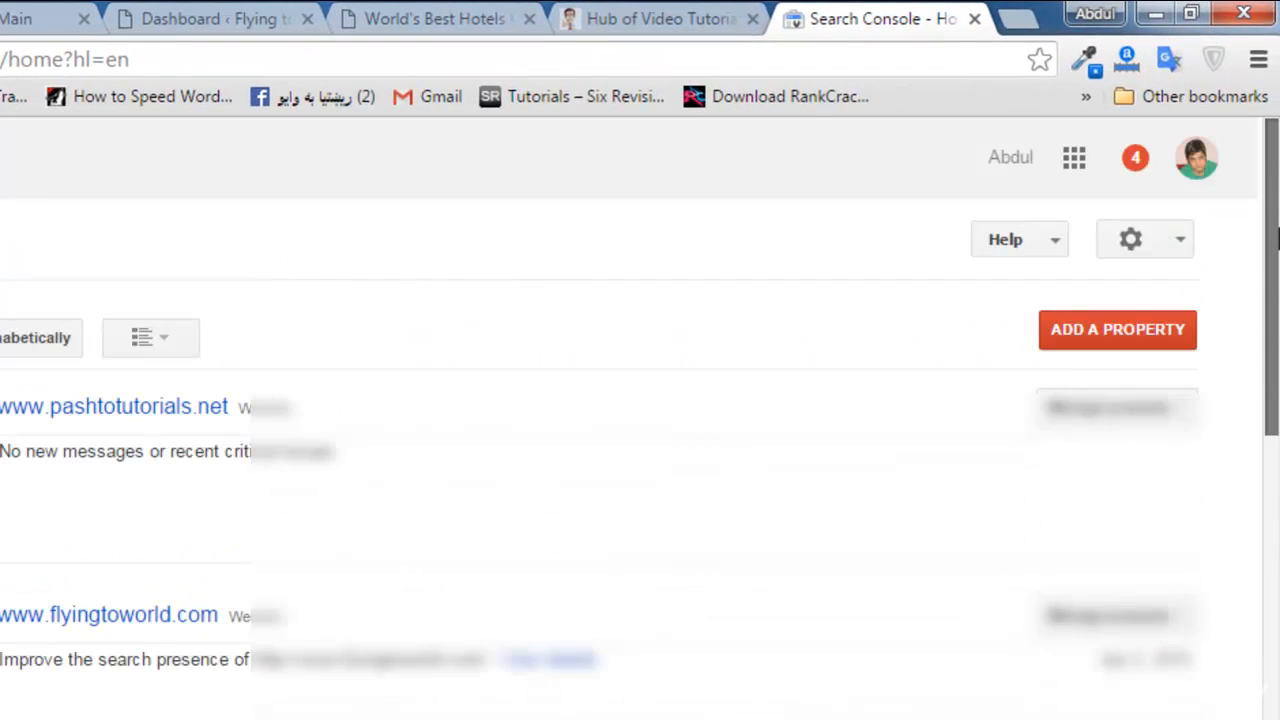
pyautogui.click(1138, 350)
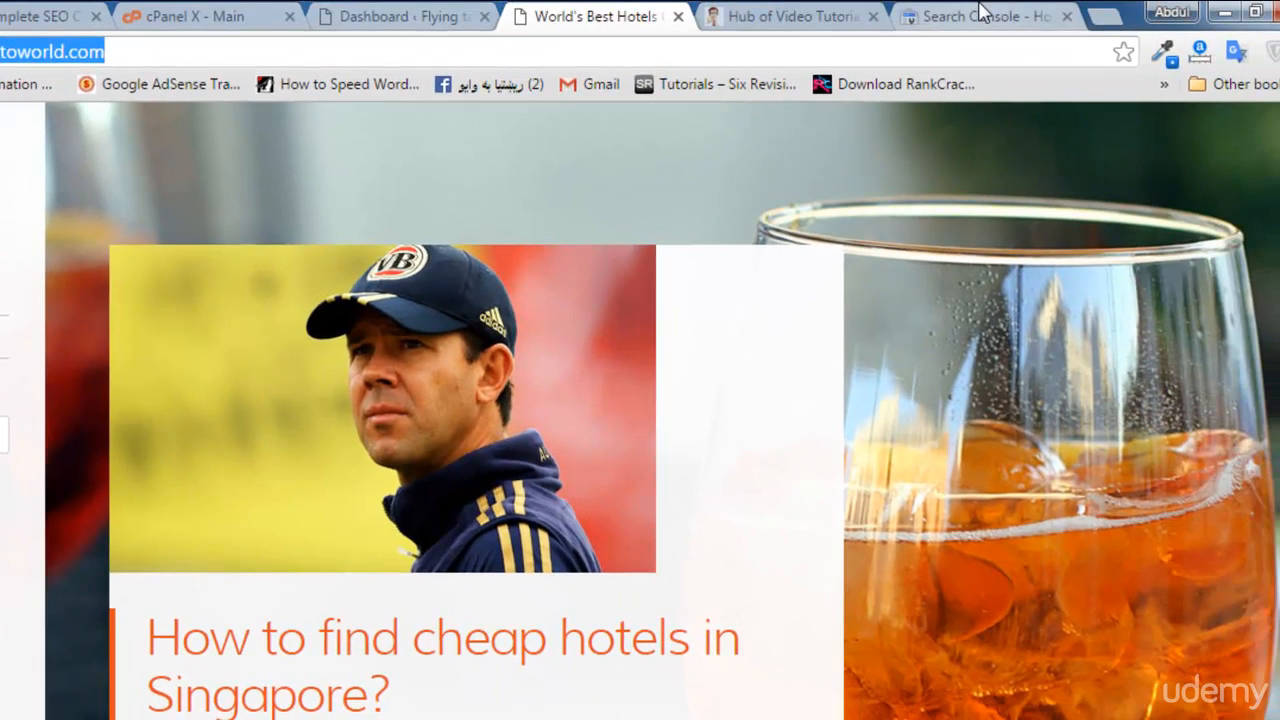
pyautogui.click(980, 12)
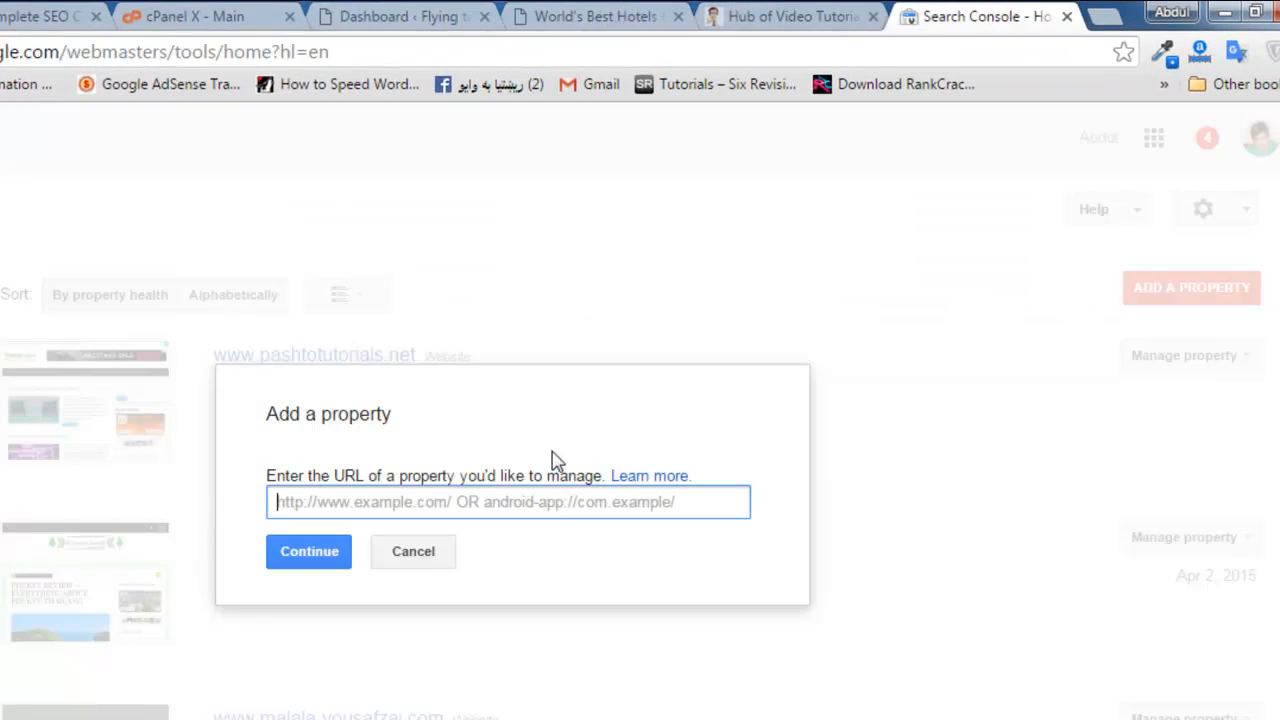
pyautogui.write('http://www.hotels.flyingtoworld.com/')
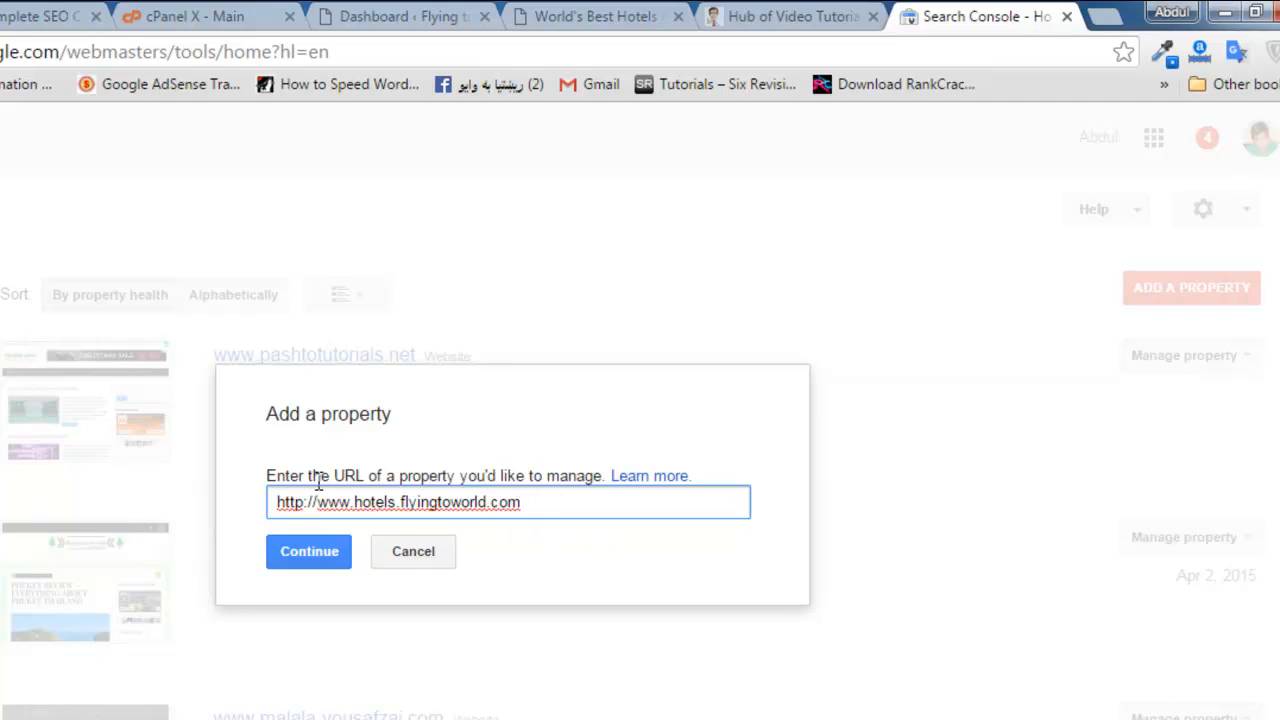
pyautogui.moveTo(316, 508); pyautogui.dragTo(246, 508)
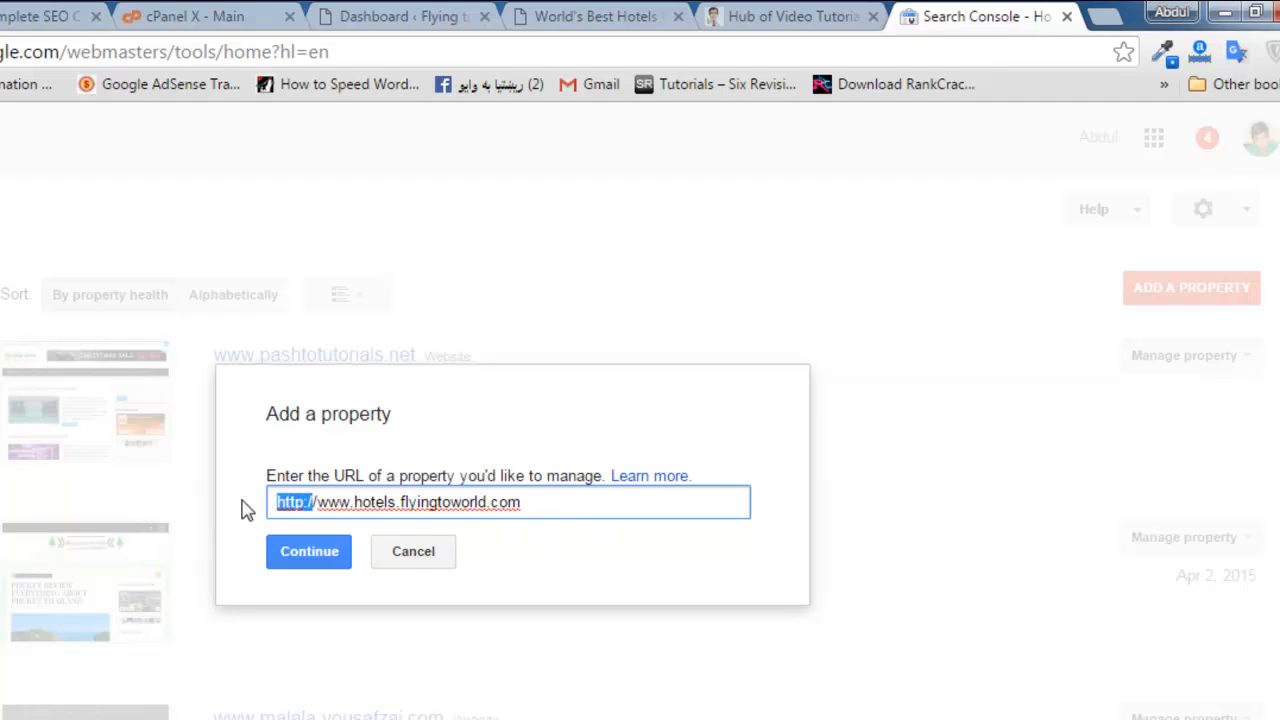
pyautogui.press('BackSpace')
pyautogui.press('Delete')
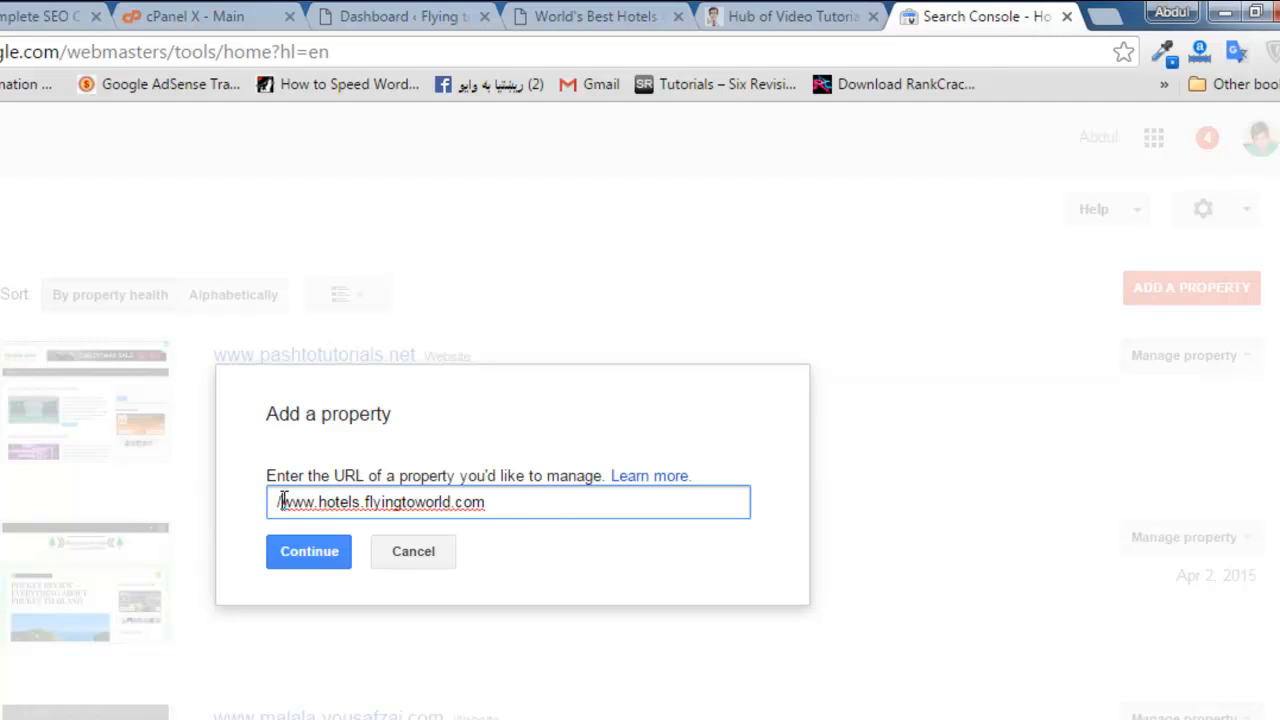
pyautogui.press('Delete')
pyautogui.click(310, 555)
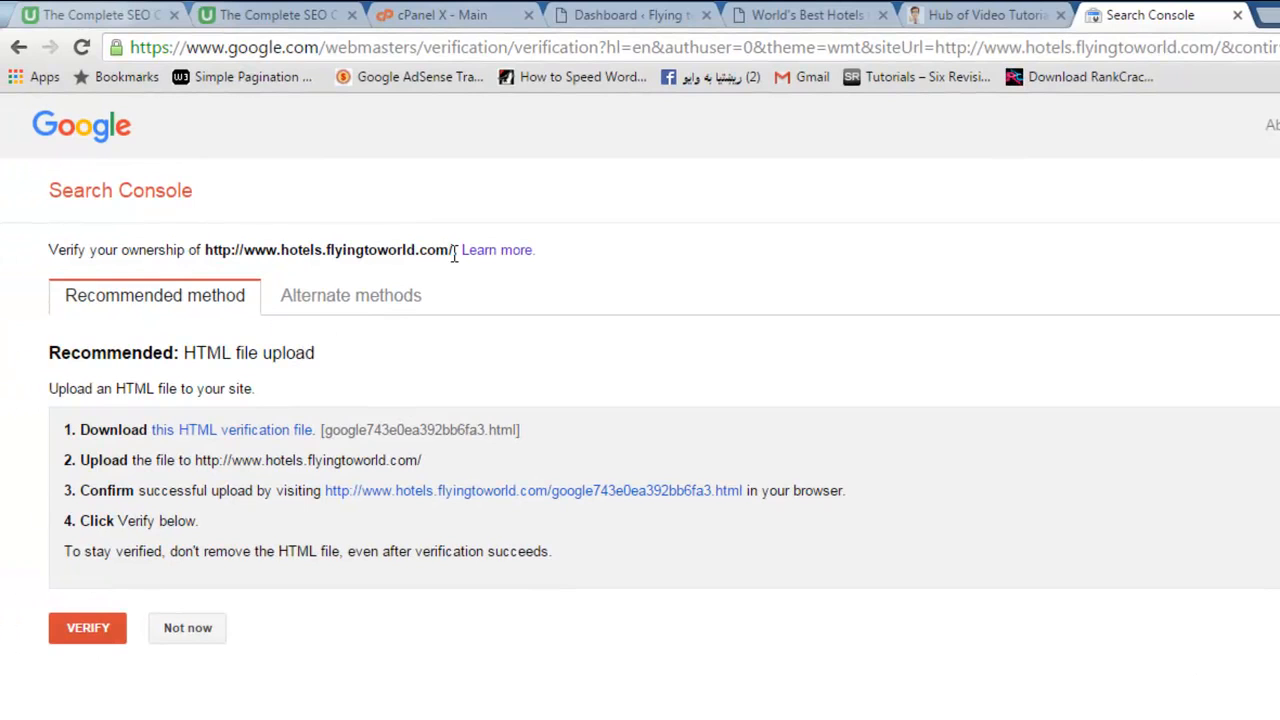
# Step: Download the HTML verification file for the hotels.flyingtoworld.com property and save it to the Desktop
pyautogui.moveTo(455, 254); pyautogui.dragTo(238, 252)
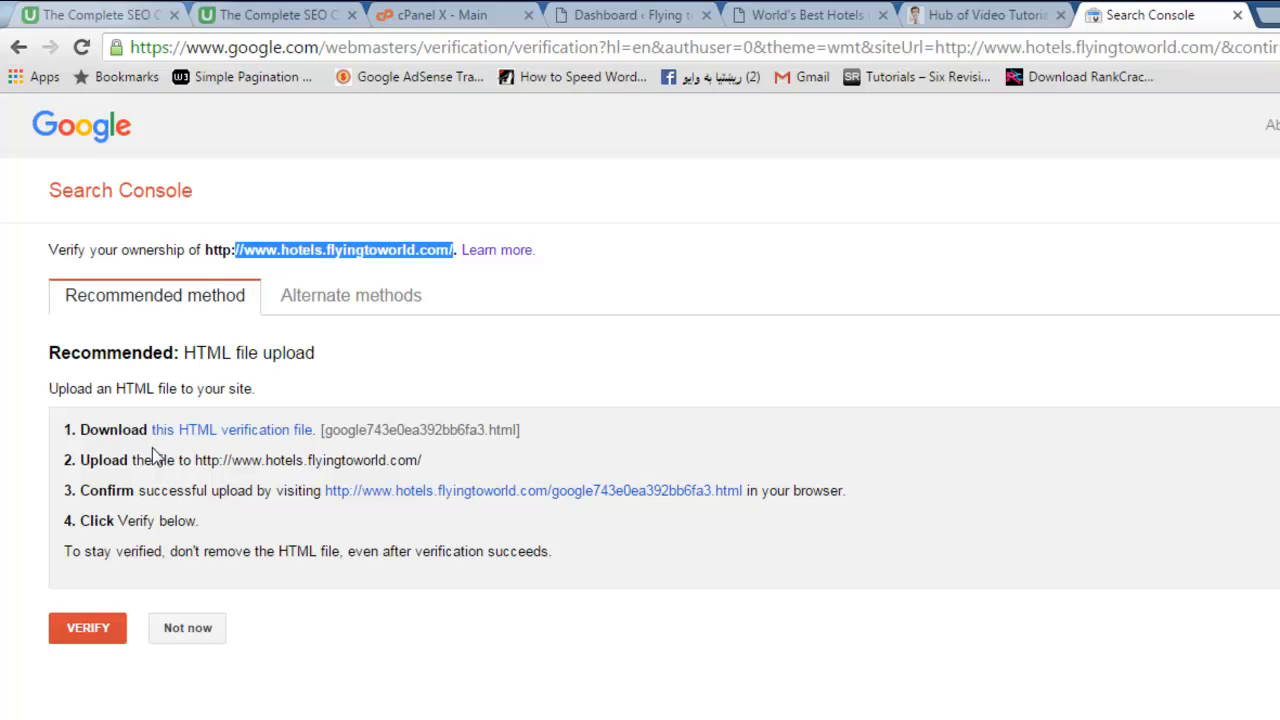
pyautogui.click(235, 435)
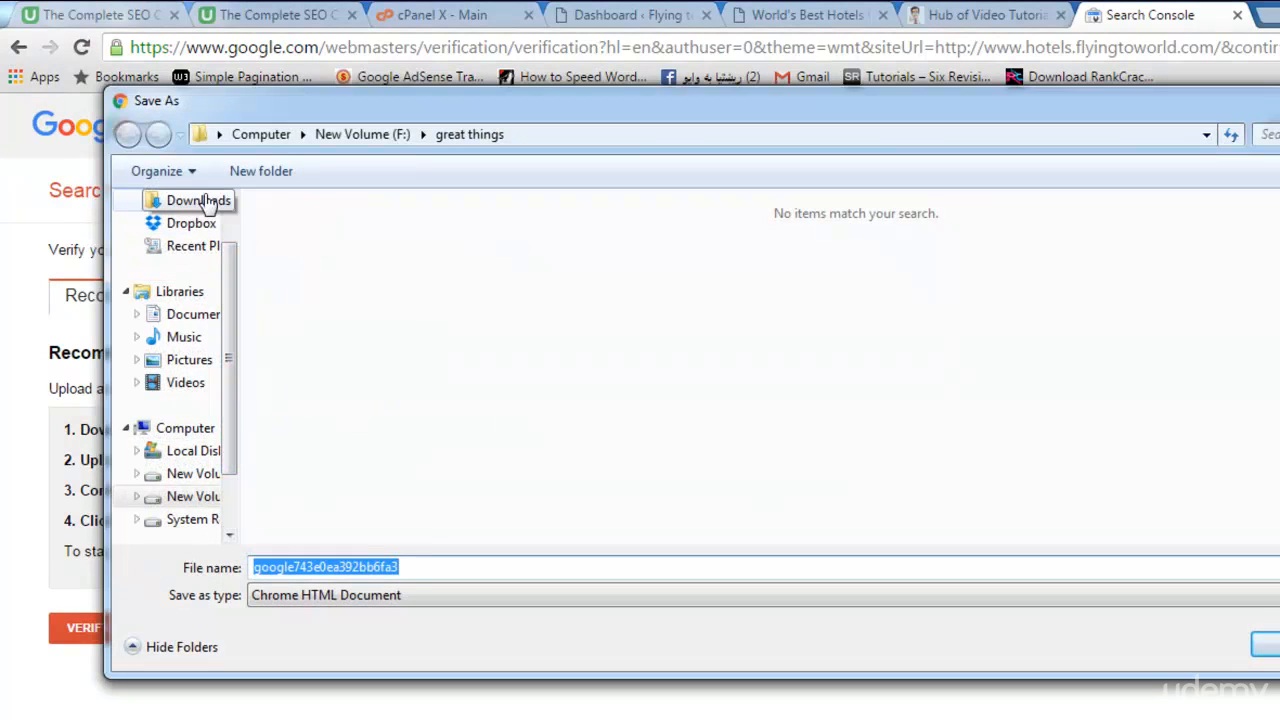
pyautogui.scroll(2, 228, 307)
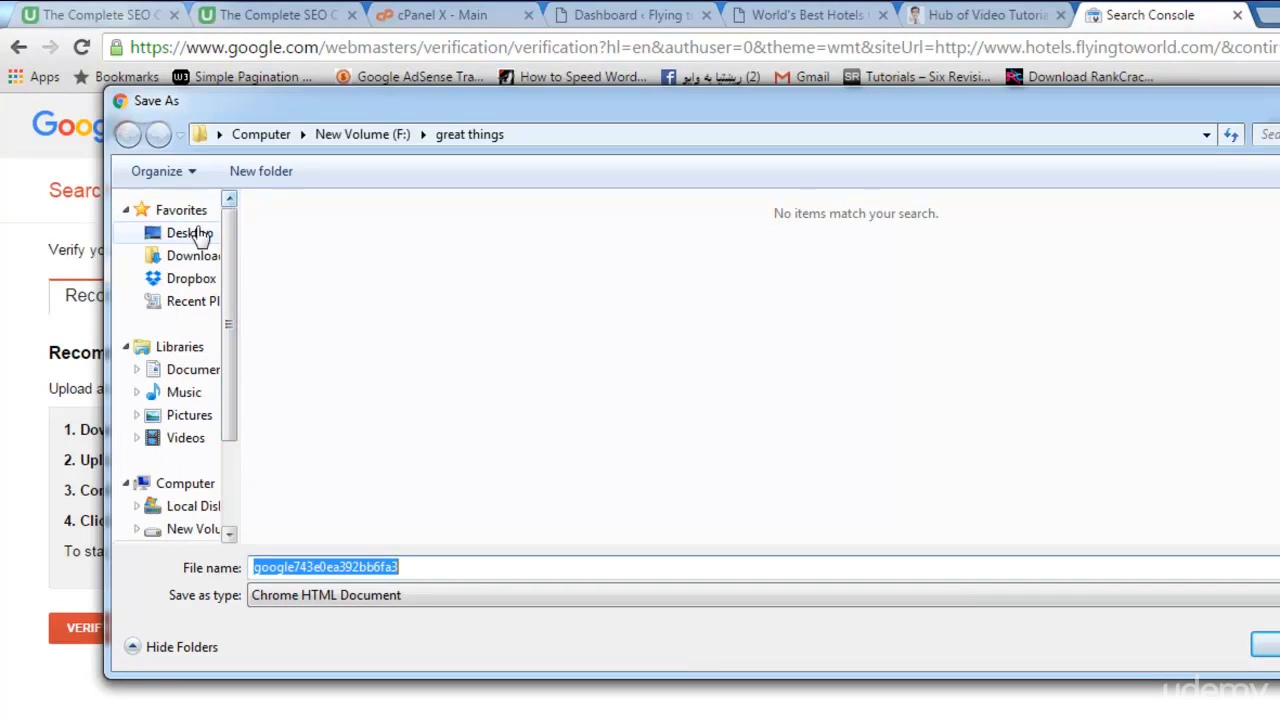
pyautogui.click(200, 232)
pyautogui.click(1266, 645)
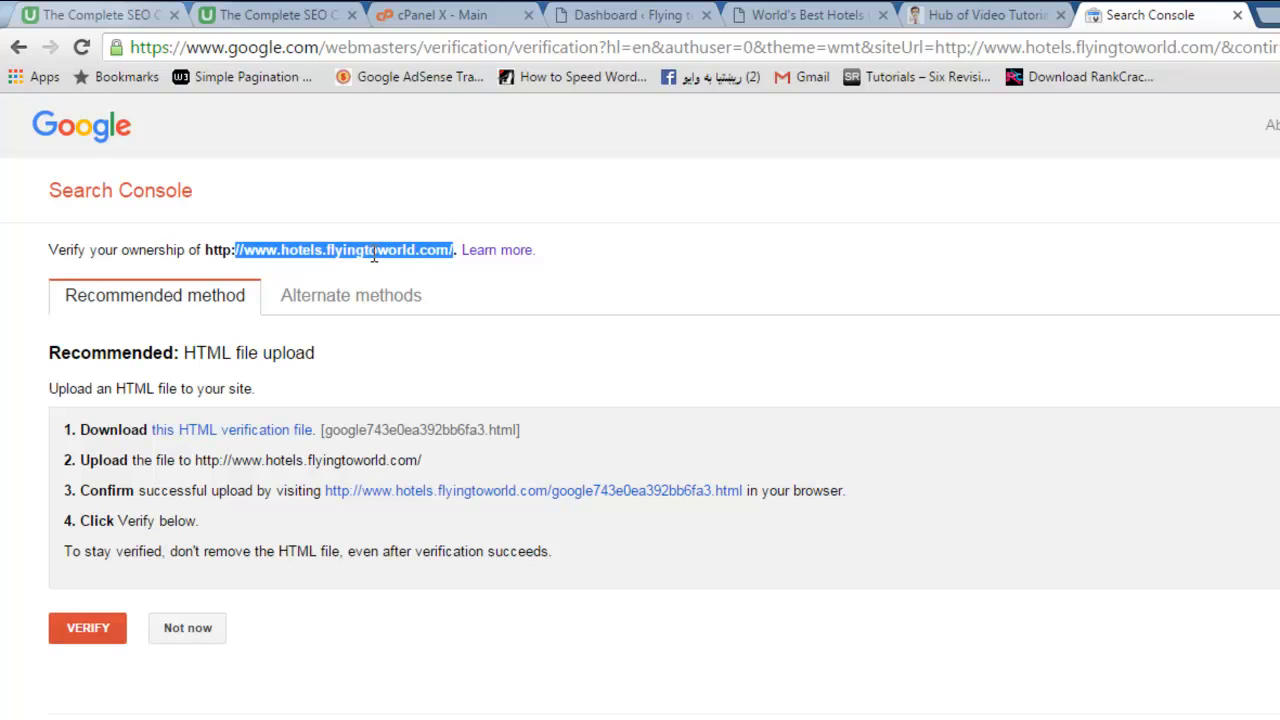
# Step: Switch to cPanel, open File Manager at the document root for hotels.flyingtoworld.com, and expand the public_html folder
pyautogui.click(447, 12)
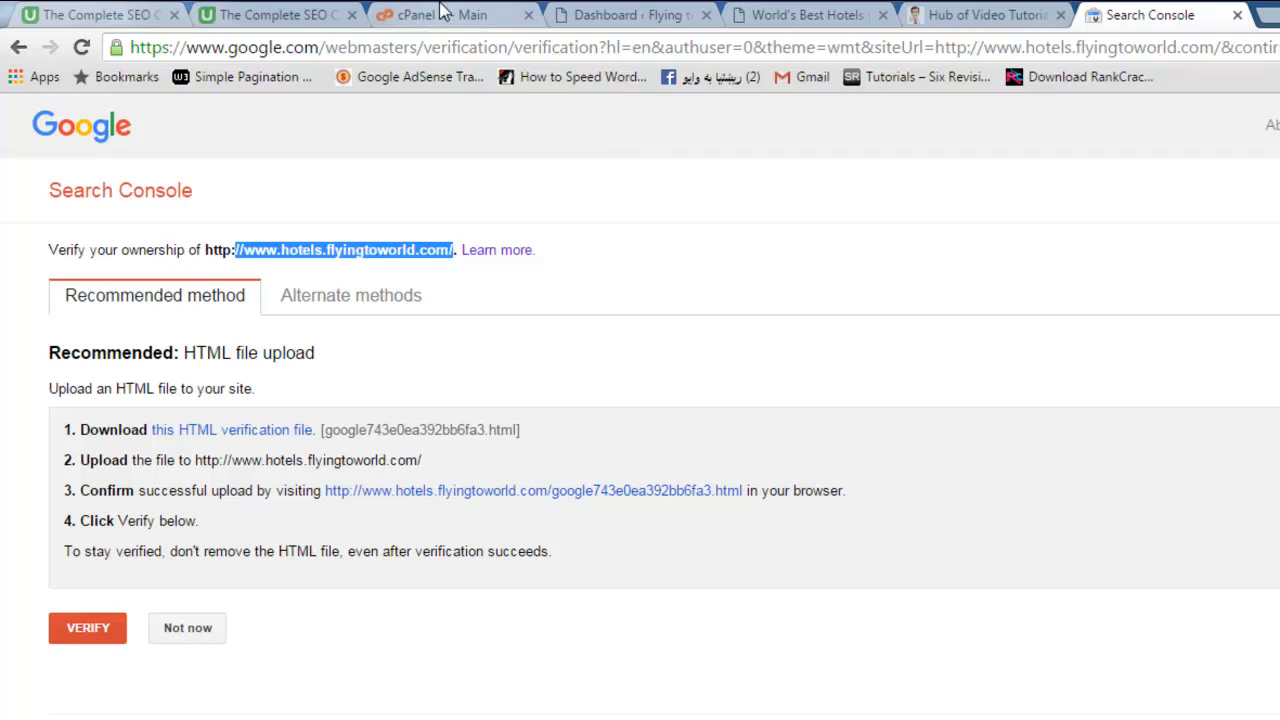
pyautogui.scroll(-6, 790, 560)
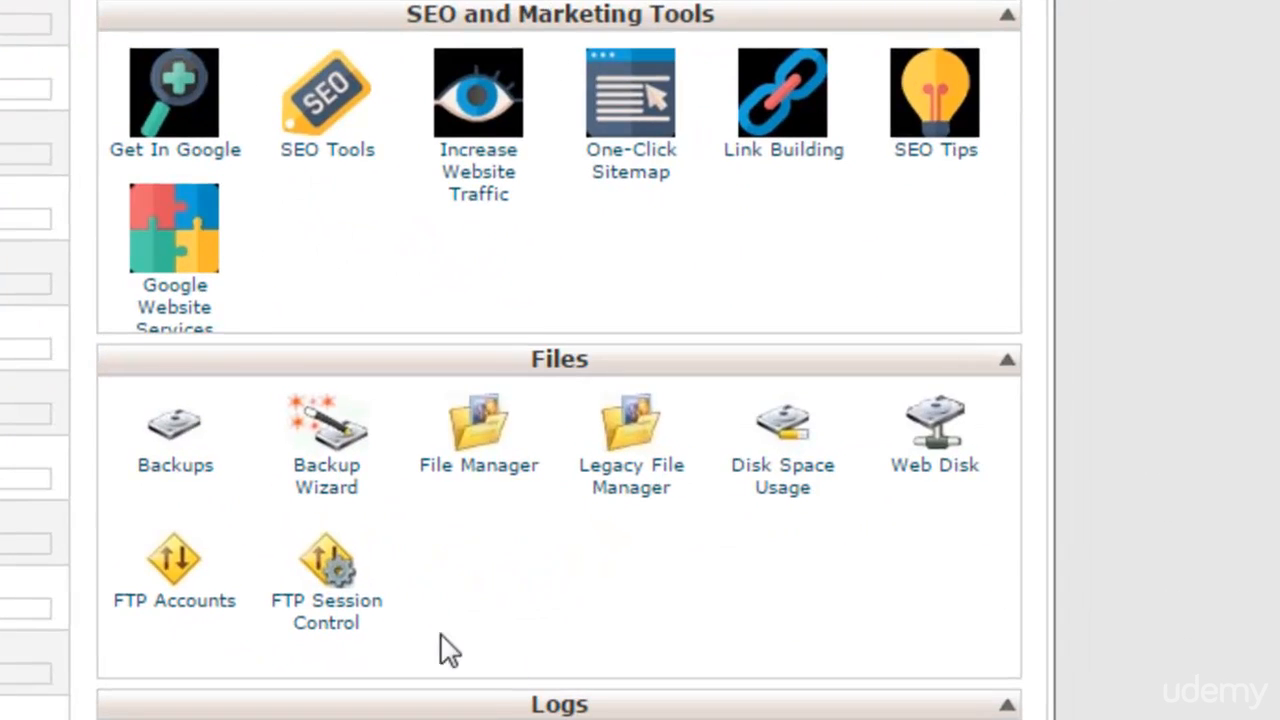
pyautogui.click(488, 428)
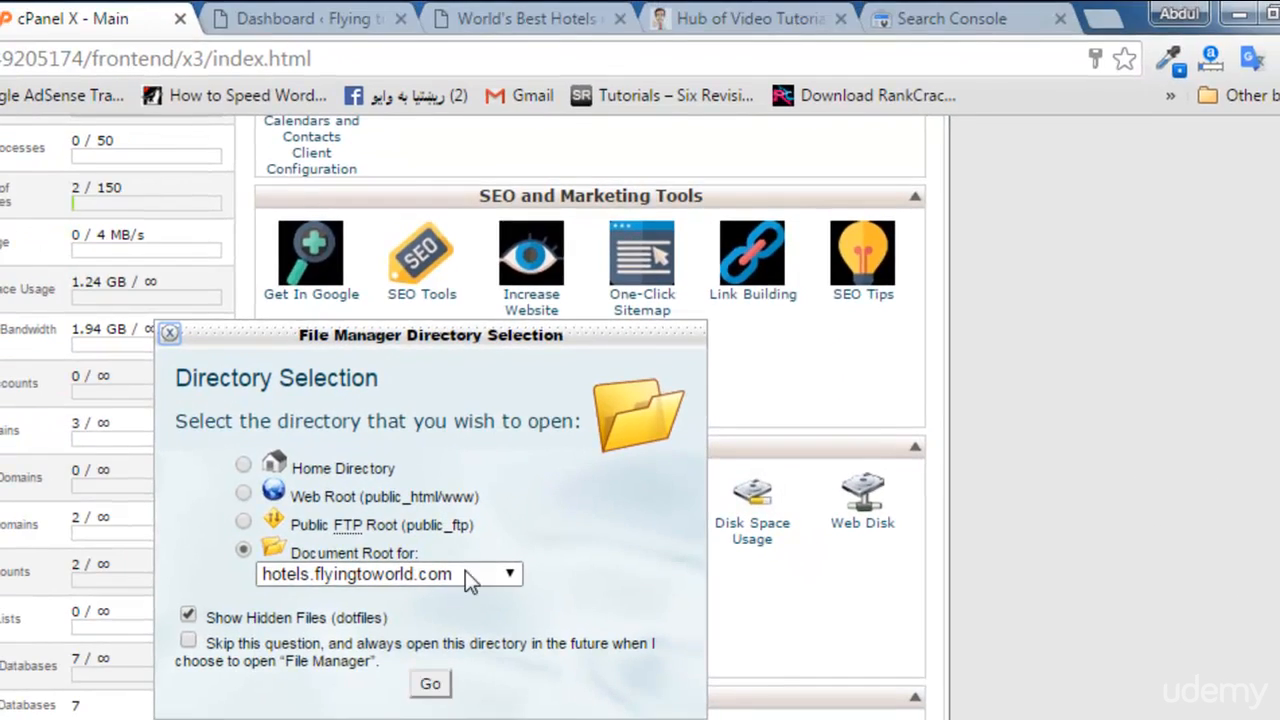
pyautogui.click(465, 574)
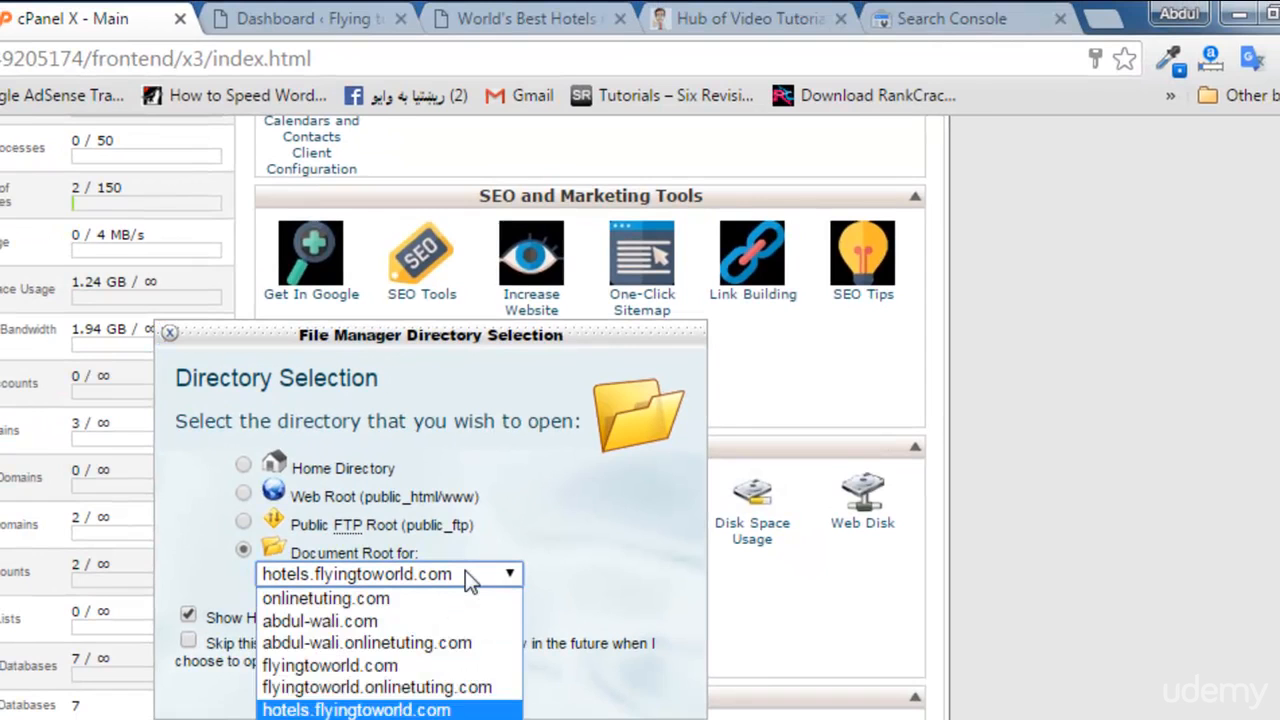
pyautogui.click(435, 697)
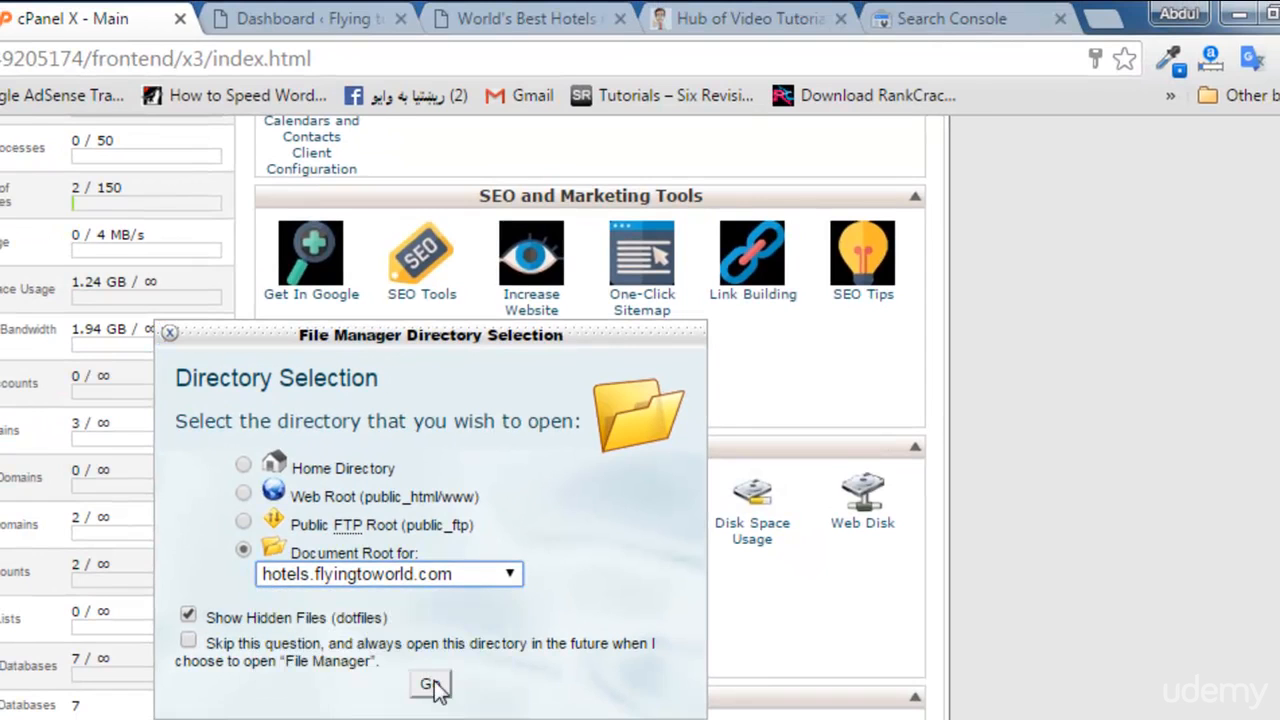
pyautogui.click(430, 686)
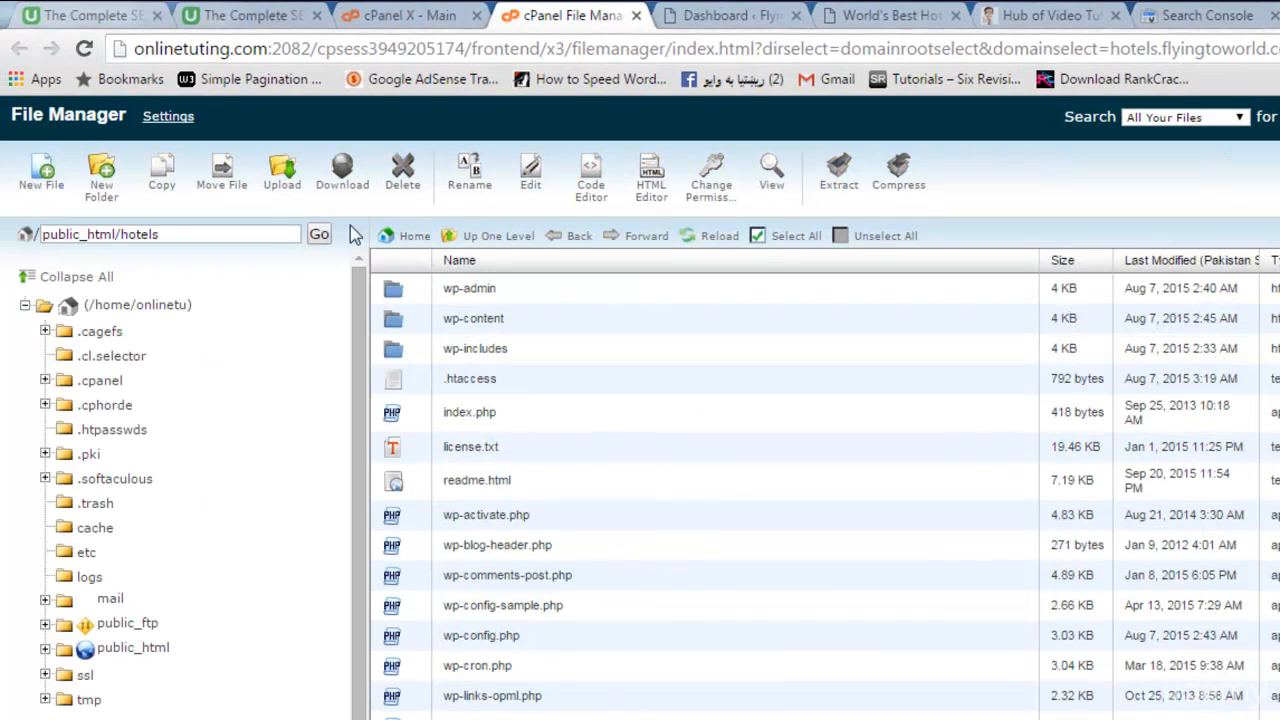
pyautogui.click(45, 648)
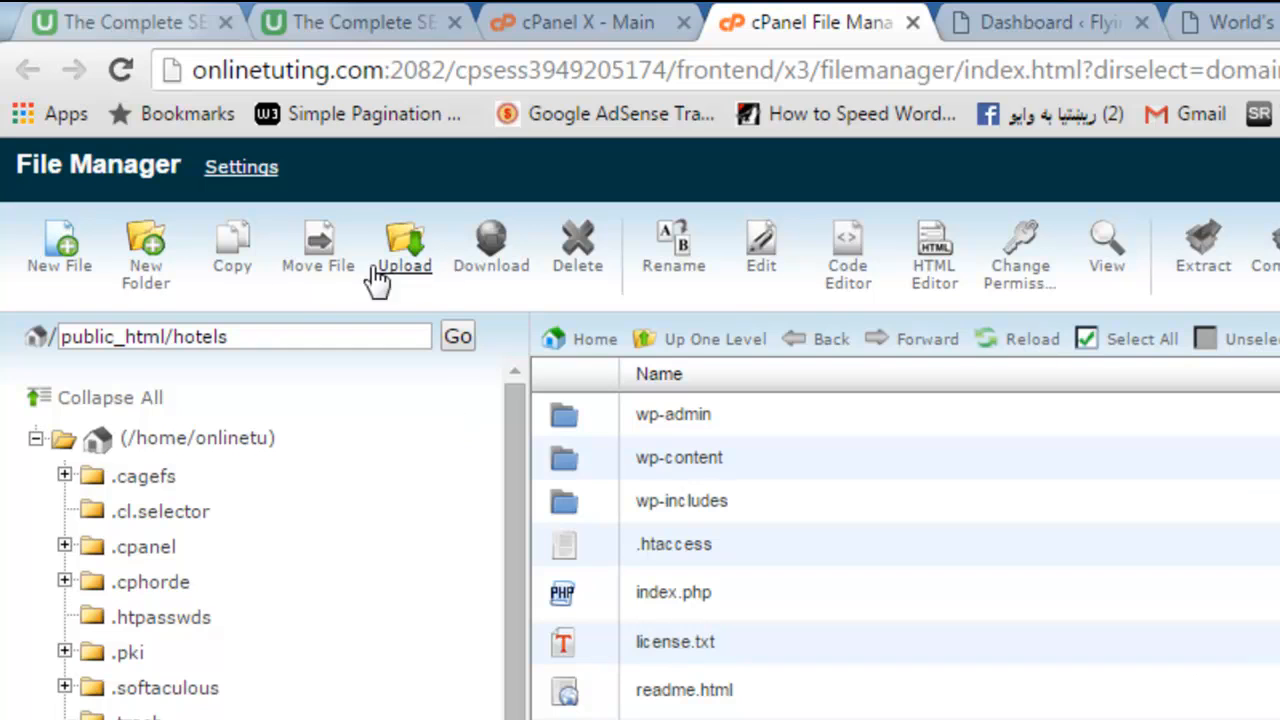
# Step: Upload the Google HTML verification file from the Desktop to the public_html/hotels folder
pyautogui.click(412, 270)
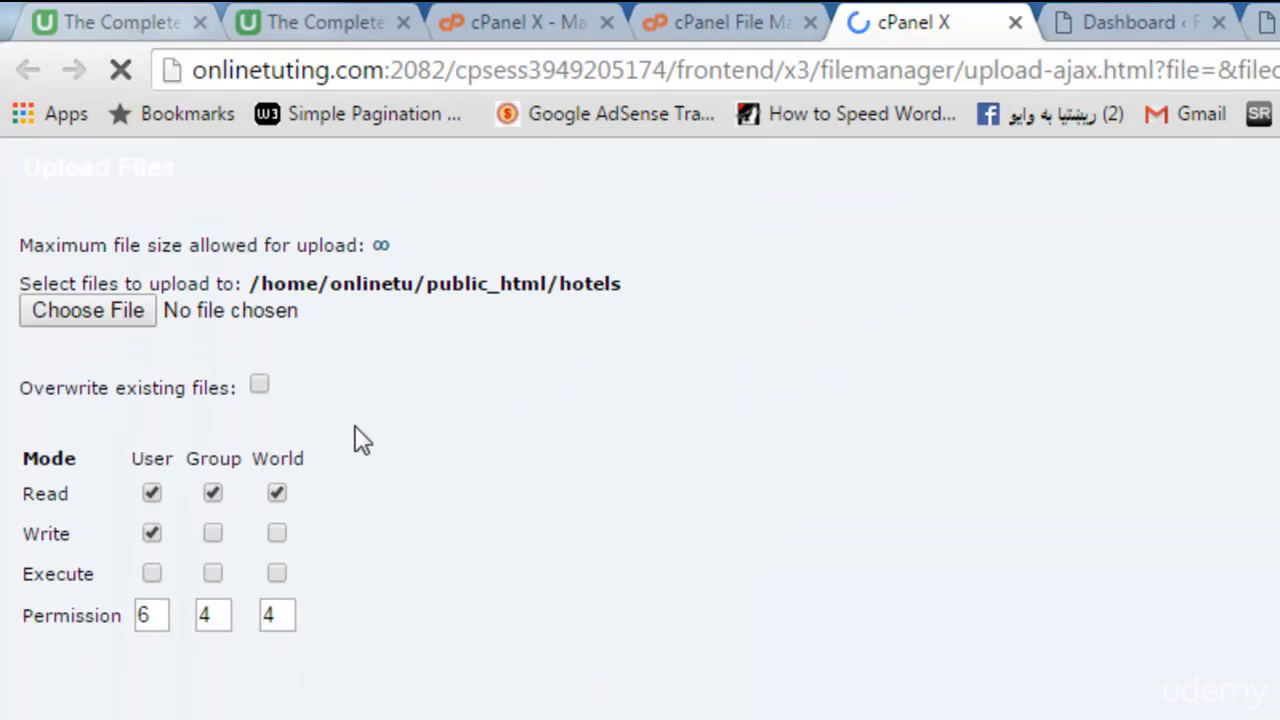
pyautogui.click(137, 320)
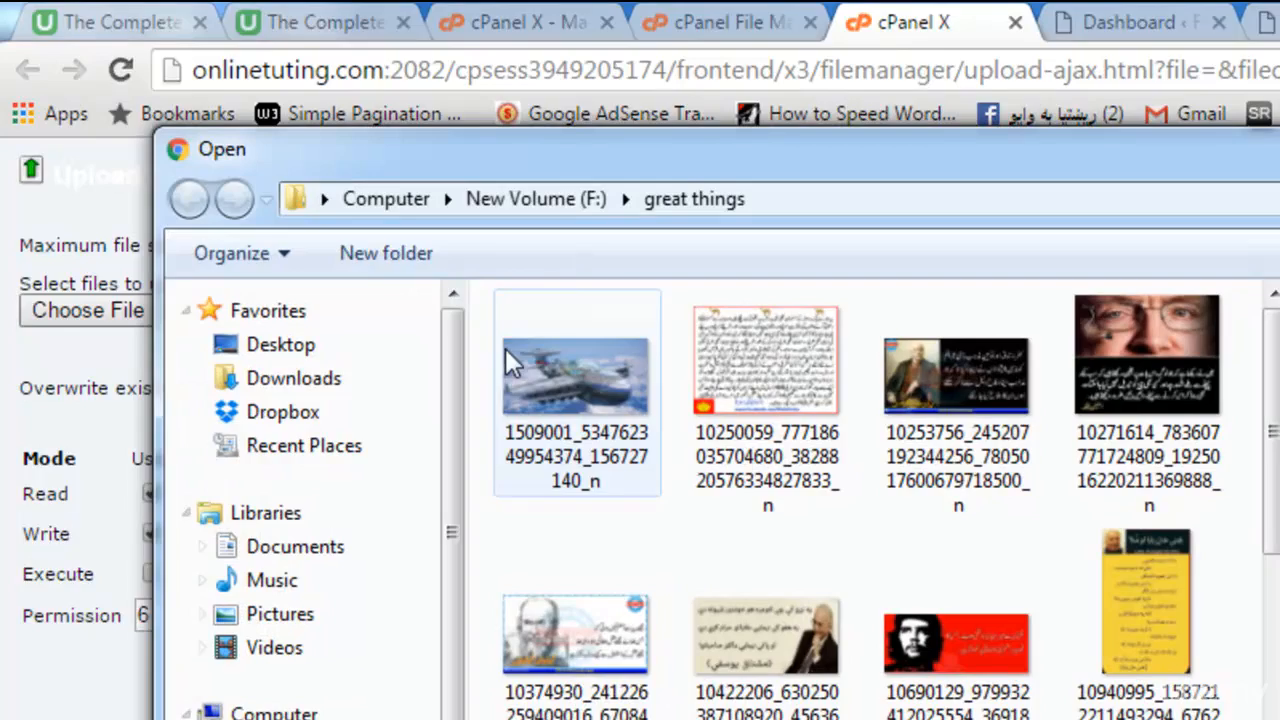
pyautogui.click(280, 343)
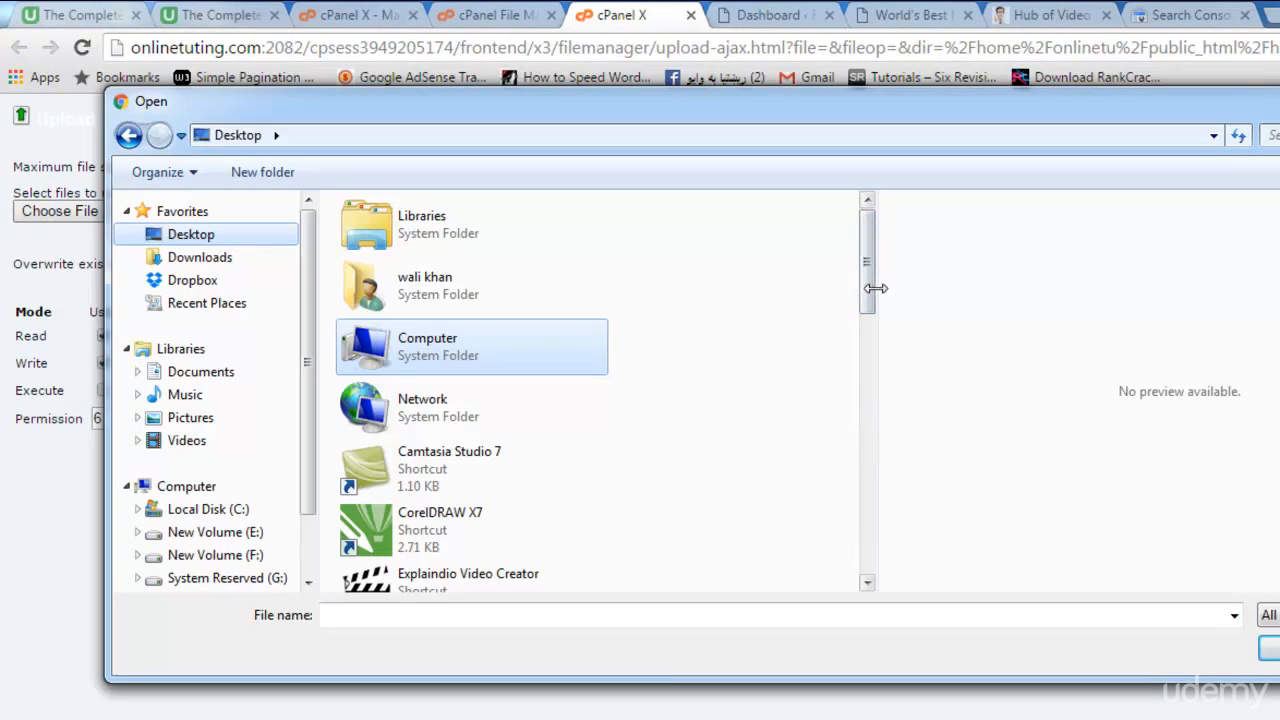
pyautogui.moveTo(870, 293); pyautogui.dragTo(842, 558)
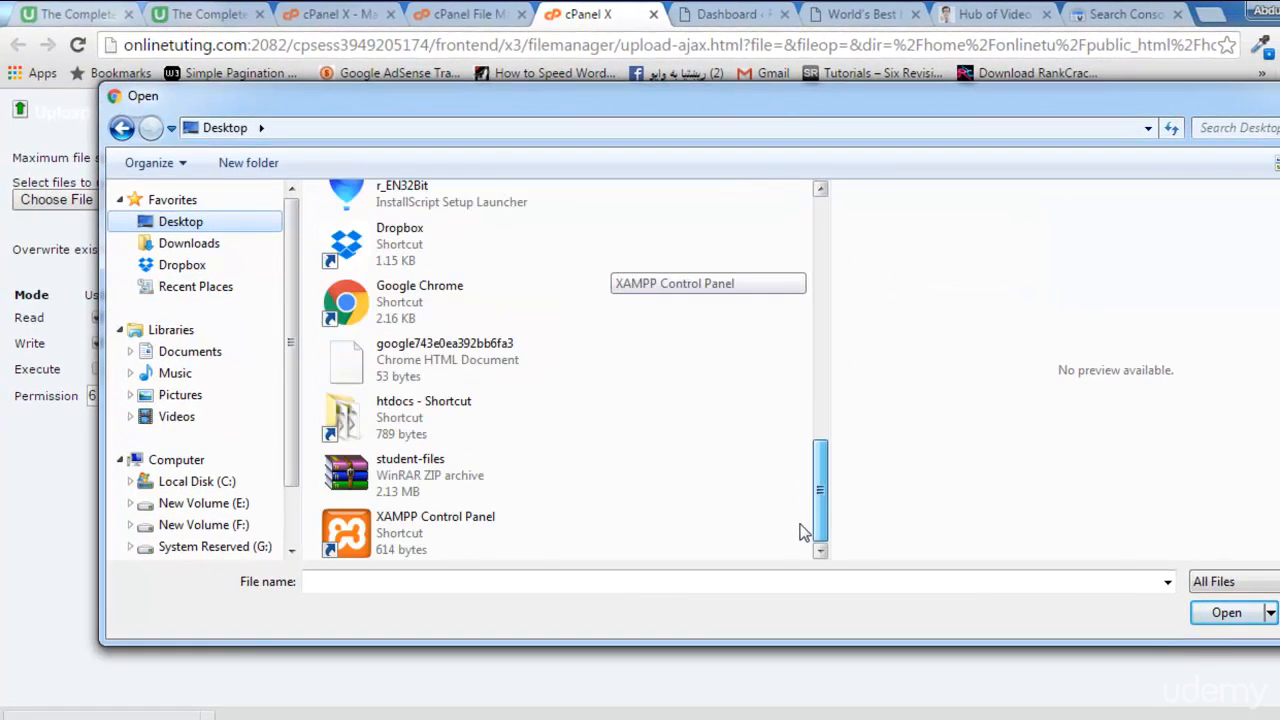
pyautogui.click(516, 371)
pyautogui.click(1226, 613)
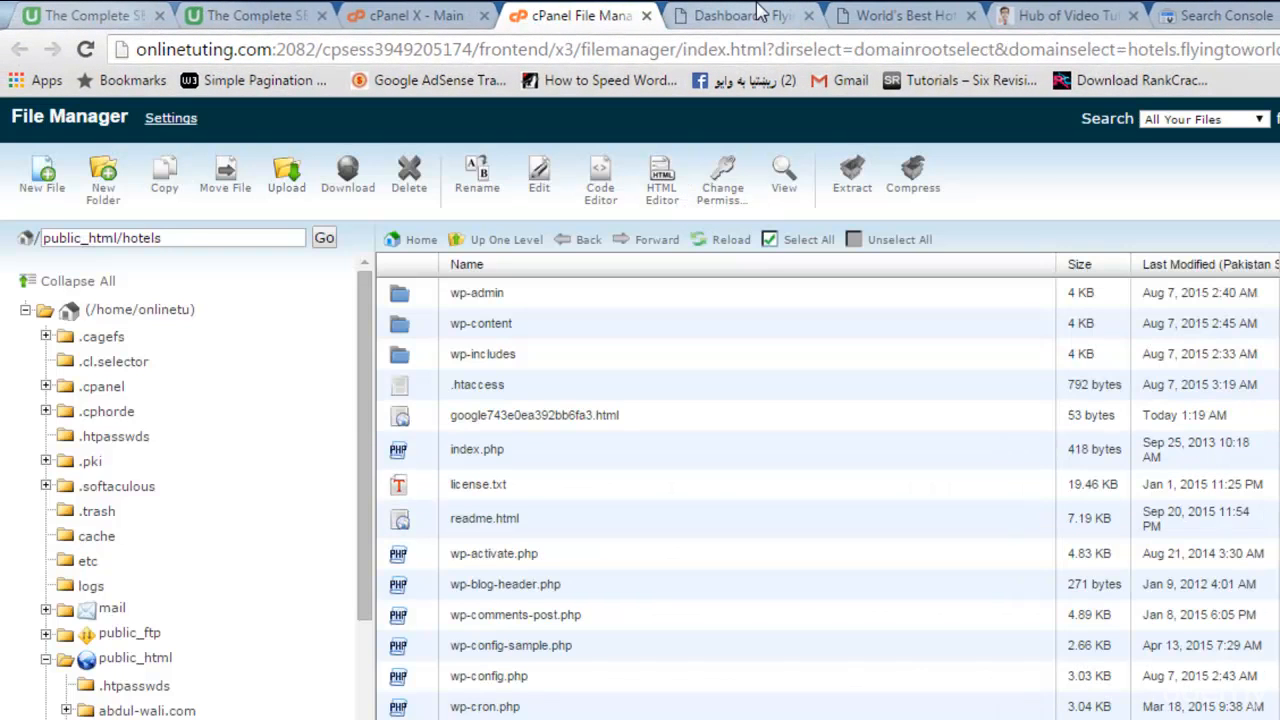
# Step: Return to Search Console, choose the alternate HTML tag verification method, and select the whole meta tag
pyautogui.click(1215, 15)
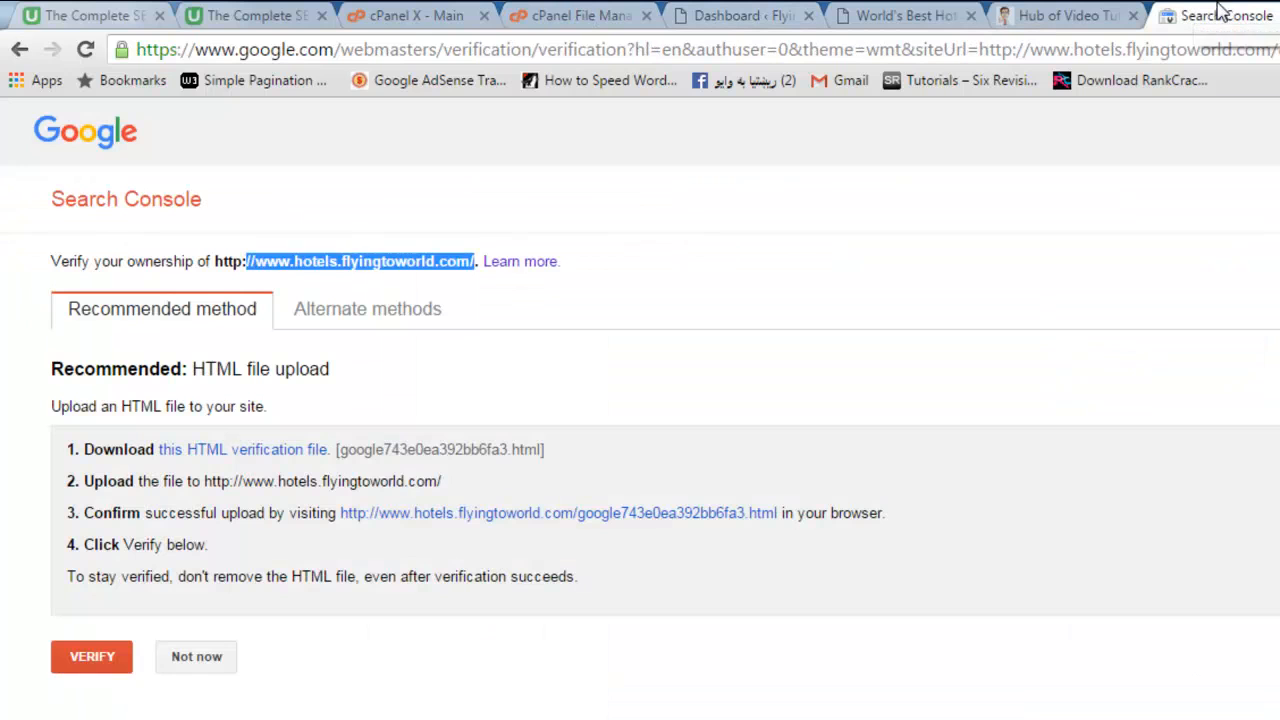
pyautogui.click(670, 277)
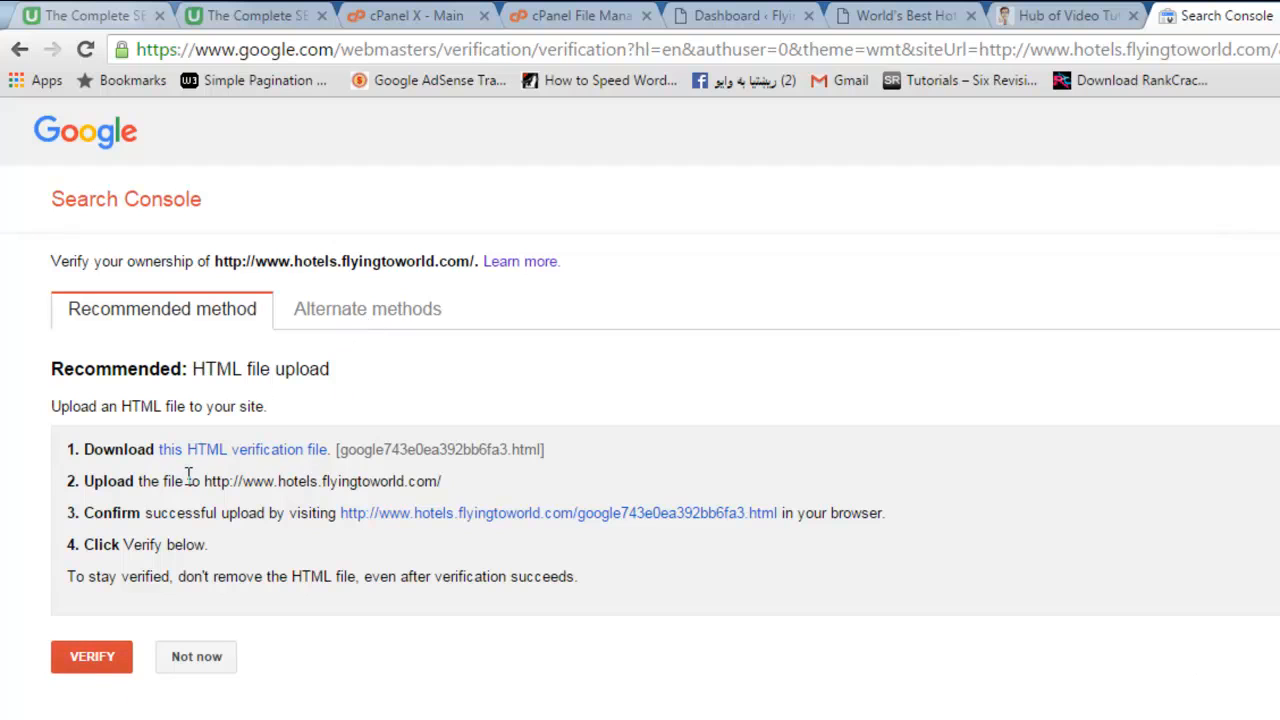
pyautogui.click(380, 314)
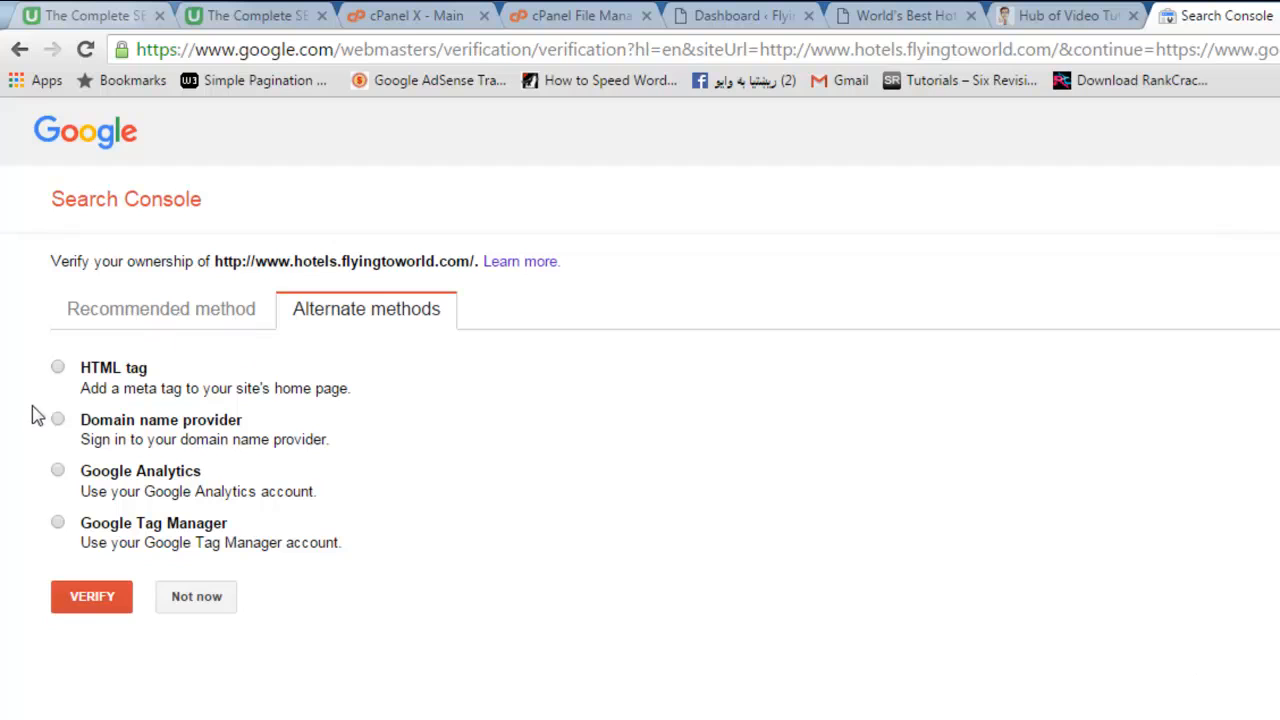
pyautogui.click(57, 368)
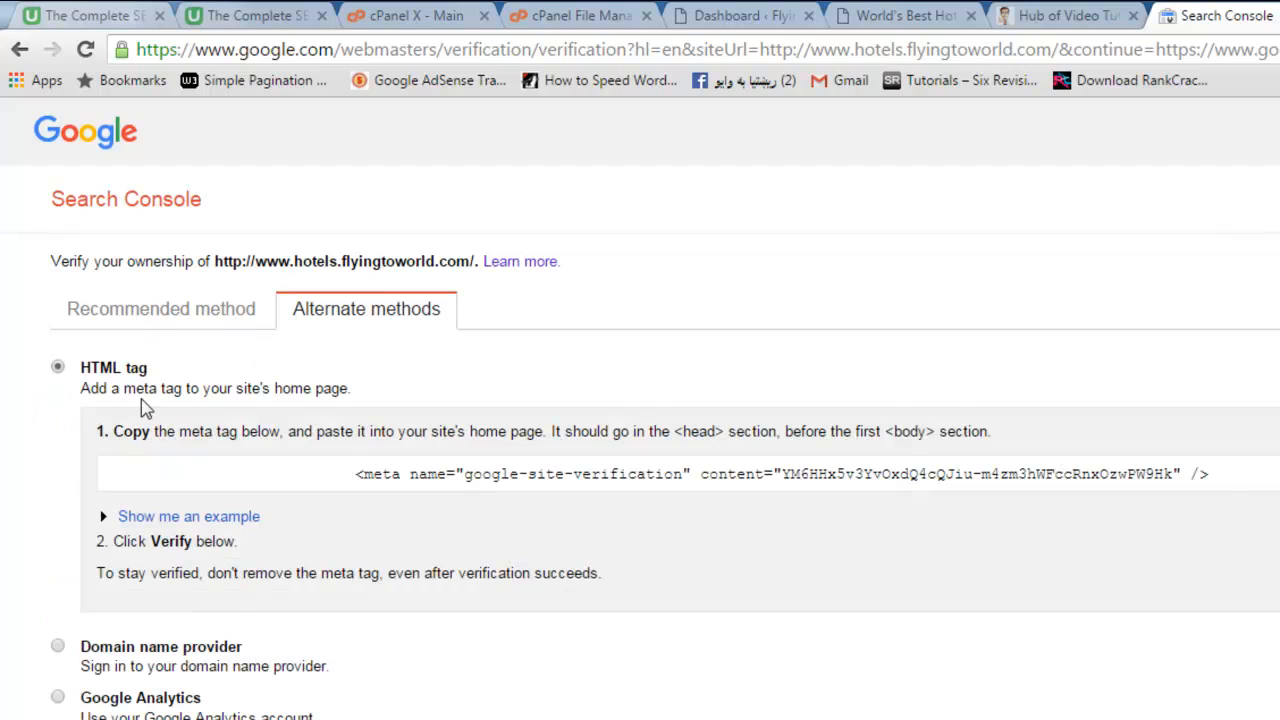
pyautogui.click(449, 476)
pyautogui.tripleClick(449, 476)
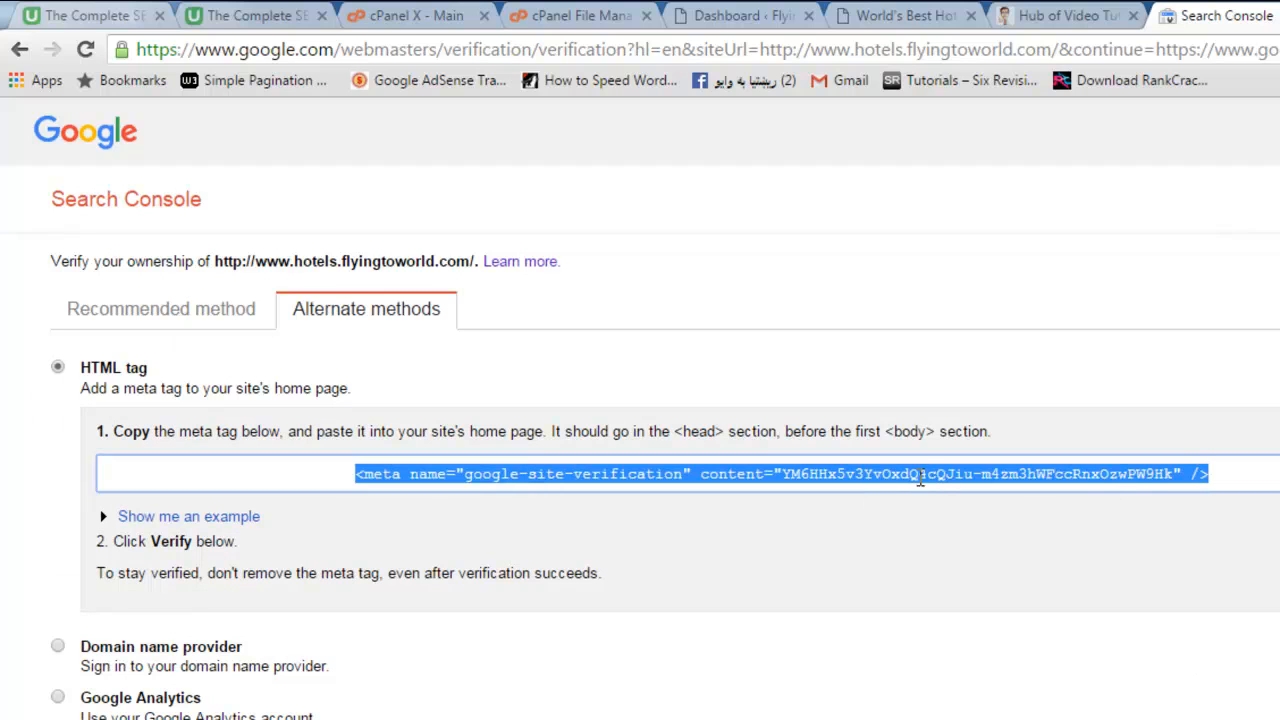
# Step: Switch to WordPress, open the Travelista theme's header.php for editing, and insert an empty line just above the closing head tag
pyautogui.click(724, 14)
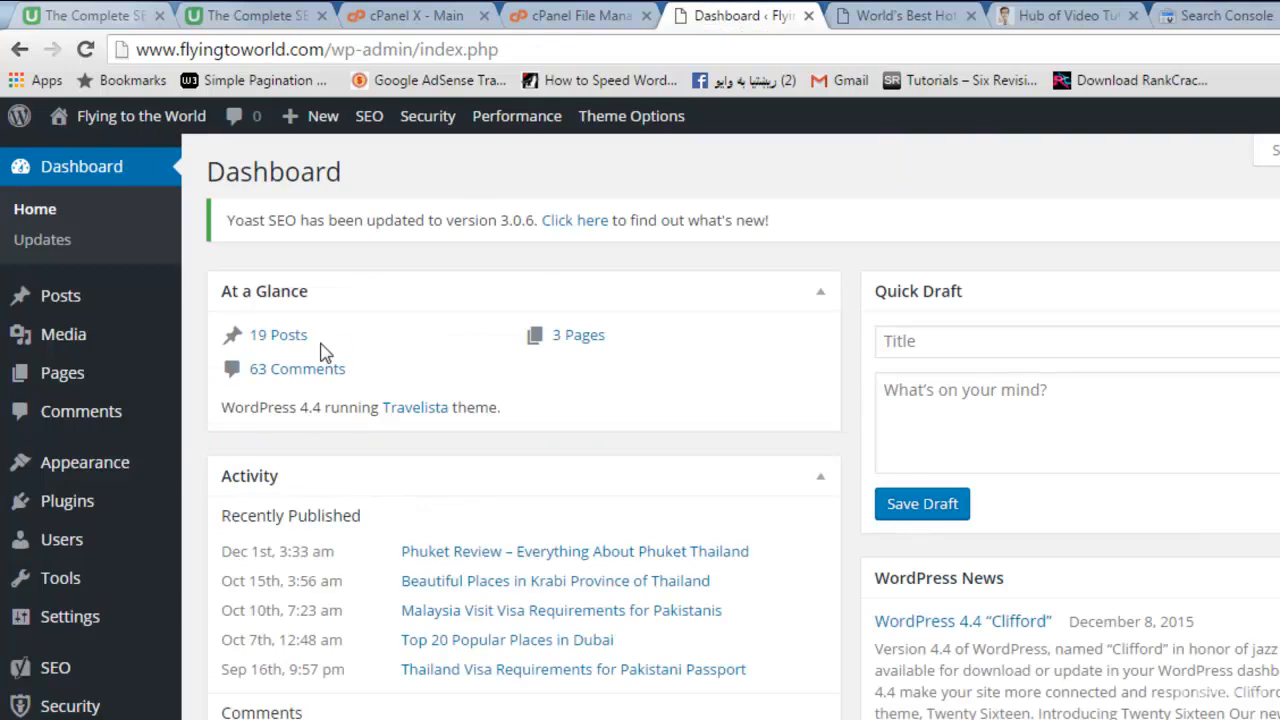
pyautogui.moveTo(105, 498)
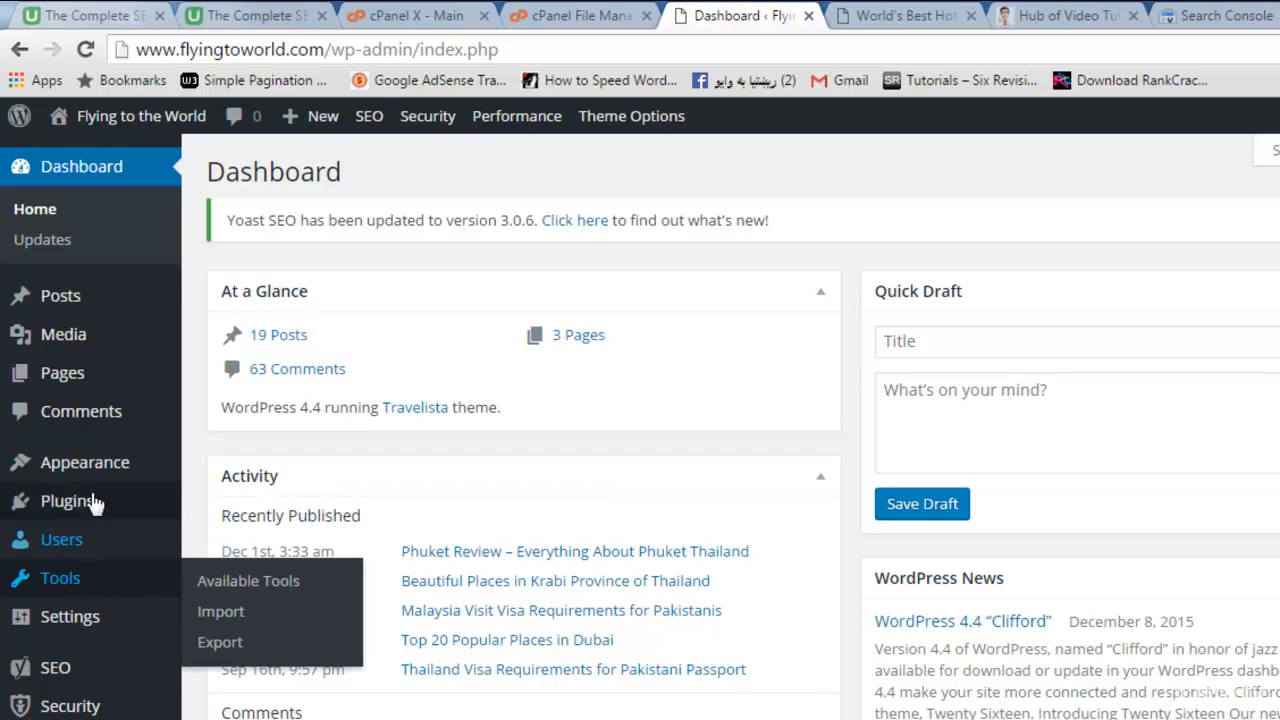
pyautogui.moveTo(113, 472)
pyautogui.click(208, 590)
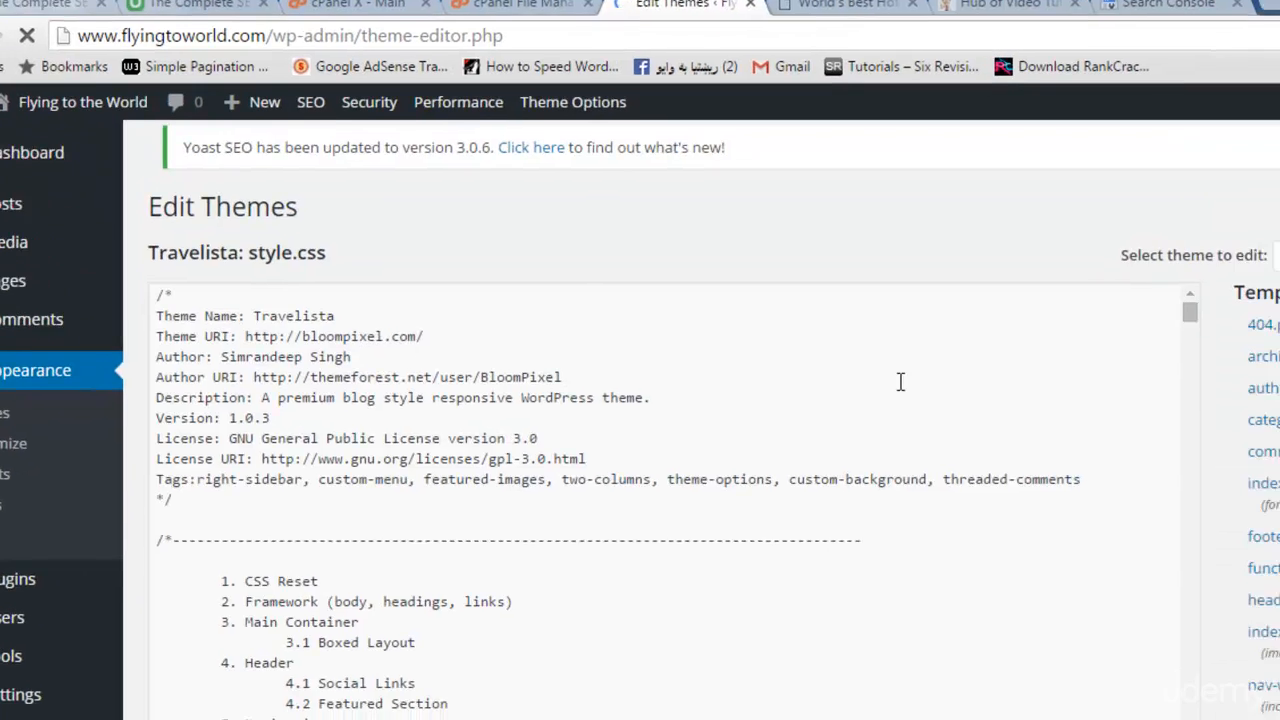
pyautogui.scroll(-3, 1113, 350)
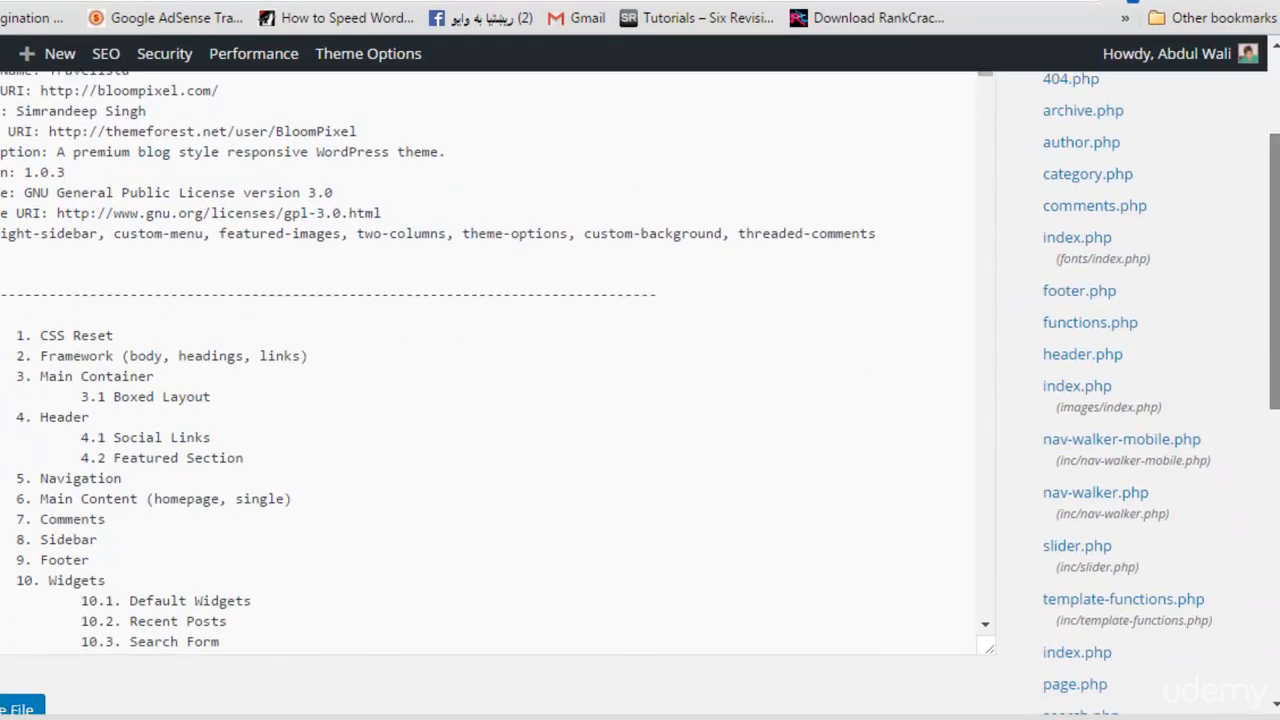
pyautogui.click(1100, 356)
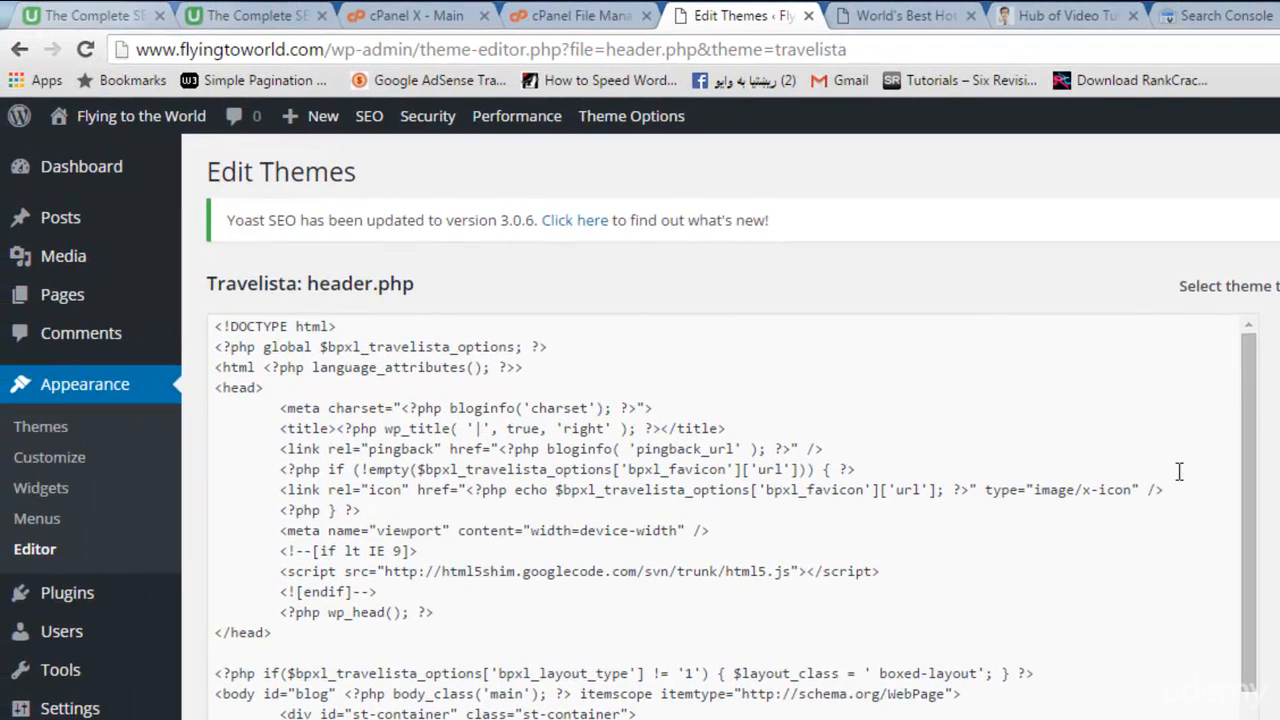
pyautogui.click(449, 616)
pyautogui.press('Return')
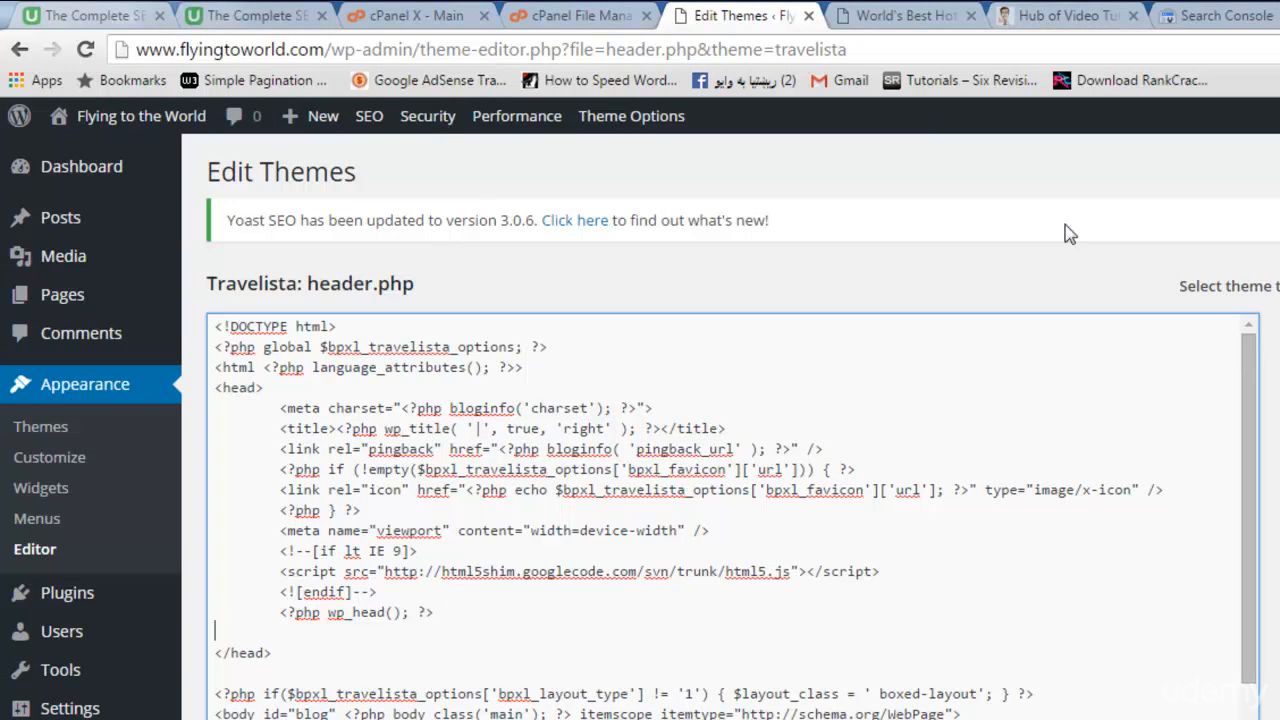
# Step: Return to Search Console, verify hotels.flyingtoworld.com with the recommended HTML file upload method, and continue to the property's dashboard
pyautogui.click(1228, 12)
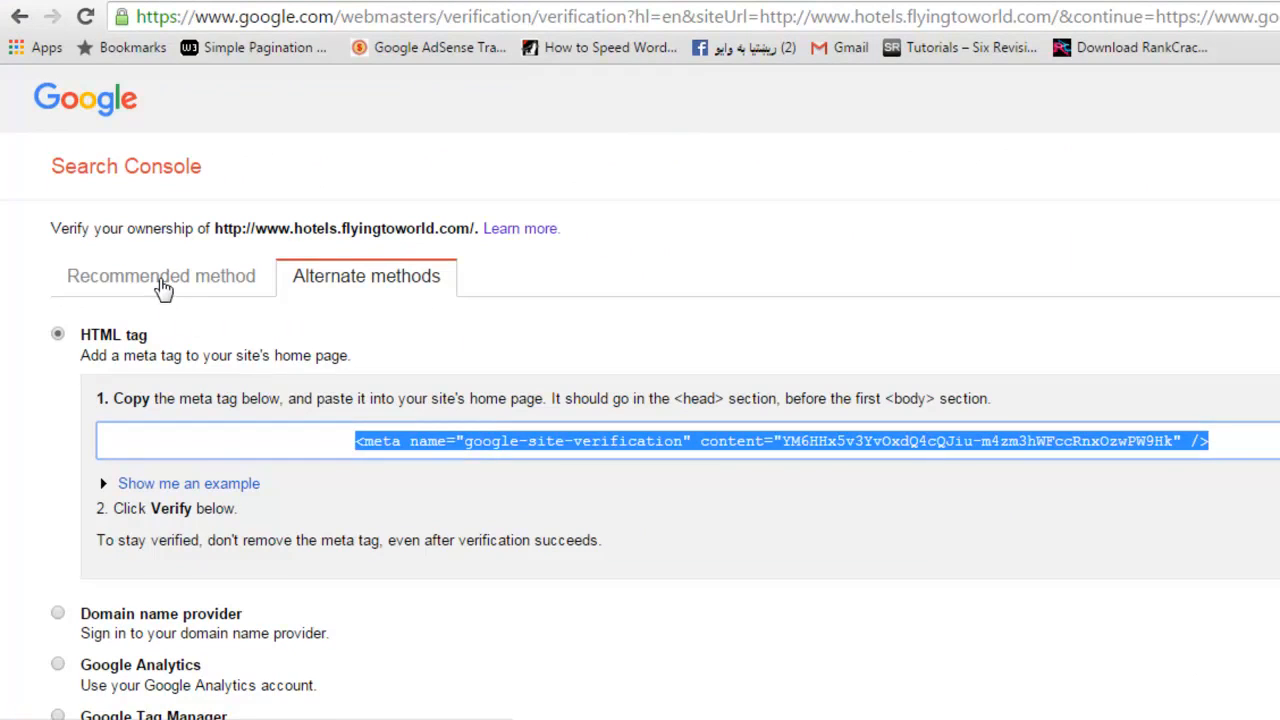
pyautogui.click(163, 284)
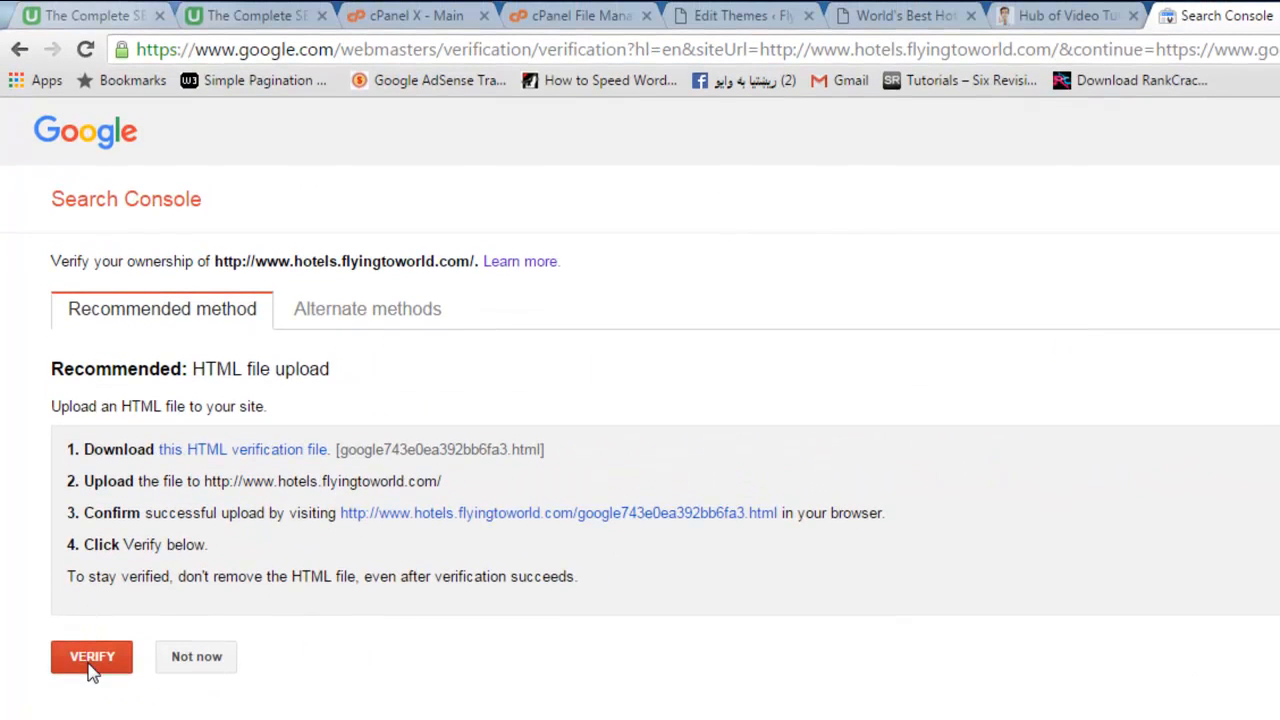
pyautogui.click(90, 665)
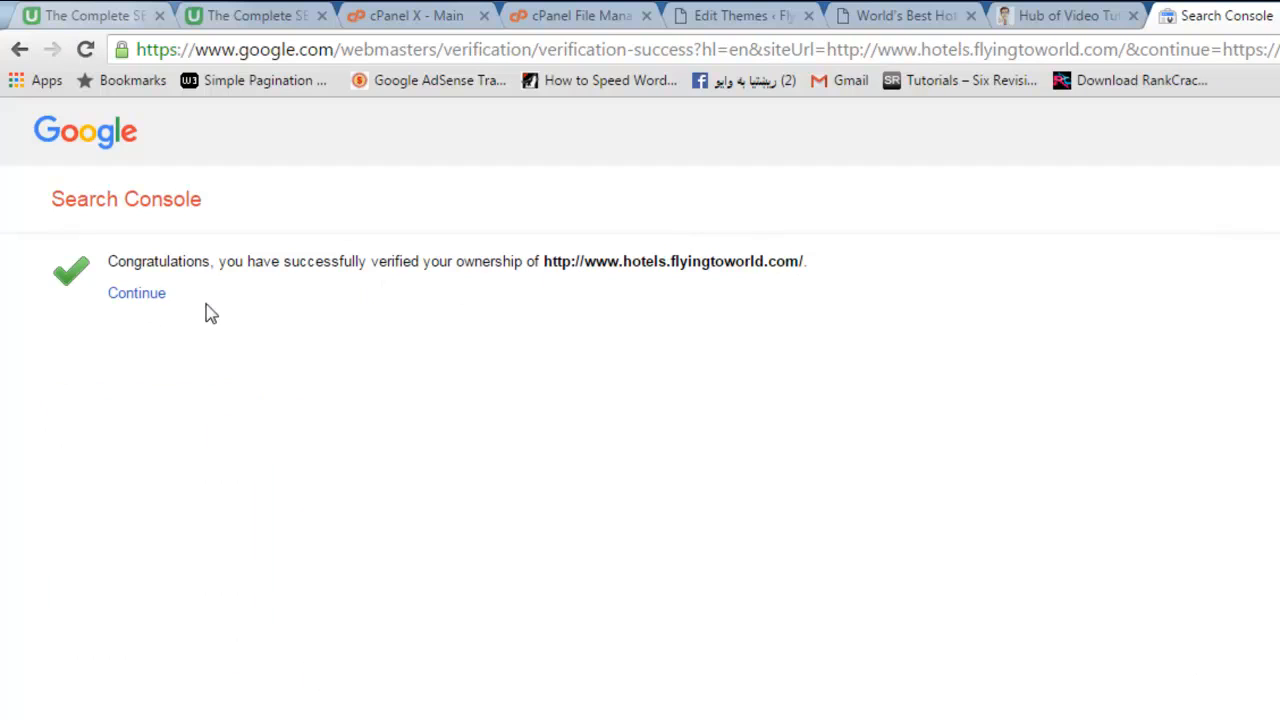
pyautogui.click(140, 298)
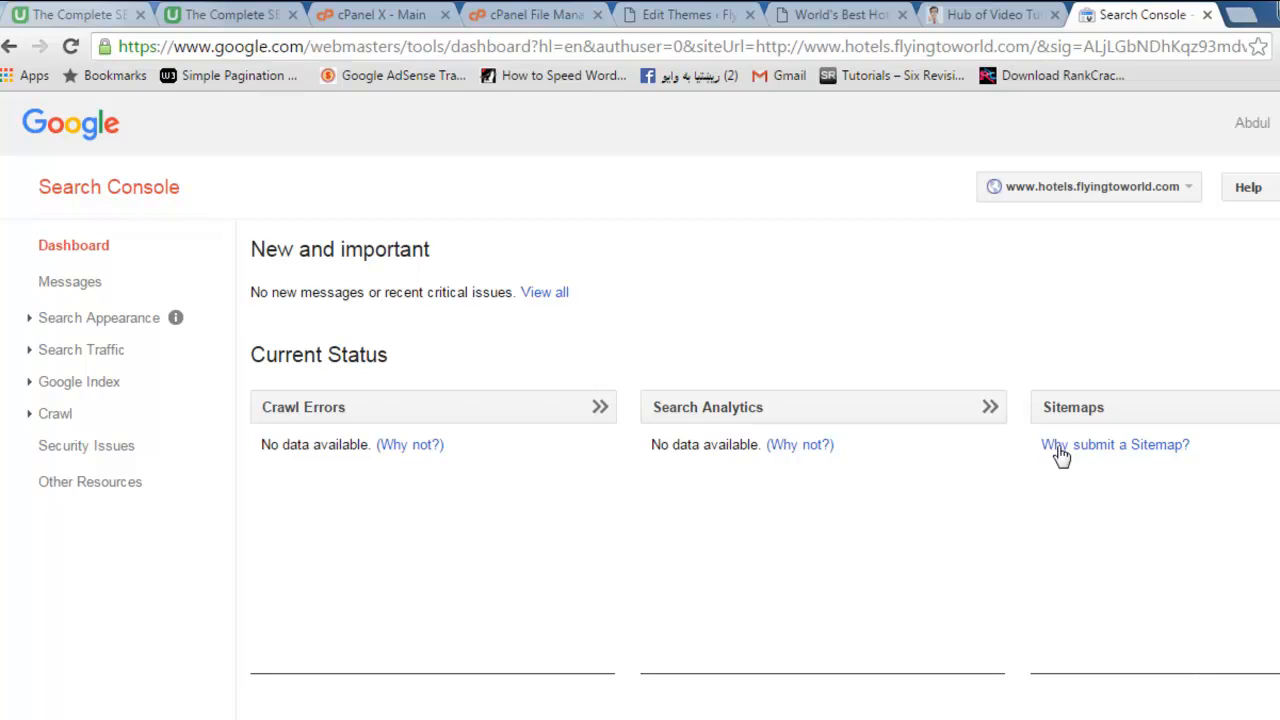
# Step: Consult the help article on why to submit a sitemap, close it, and open the property's Sitemaps page
pyautogui.click(1106, 447)
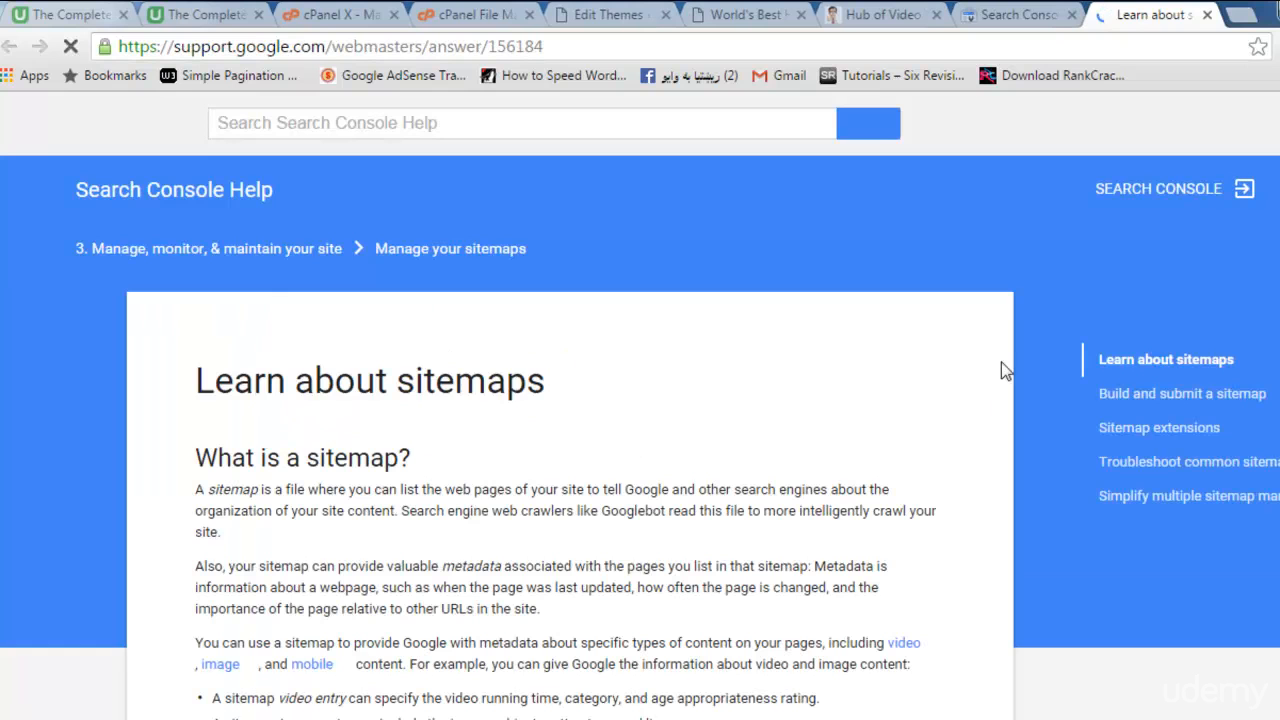
pyautogui.click(1208, 15)
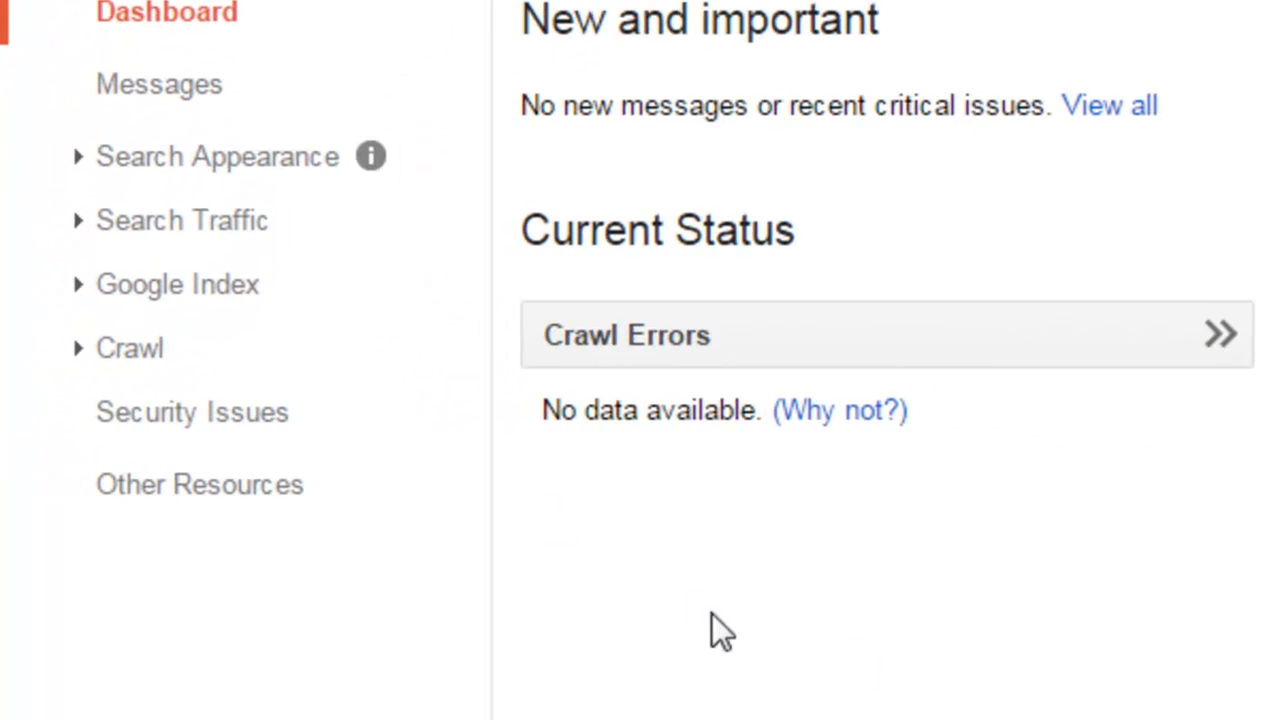
pyautogui.click(116, 366)
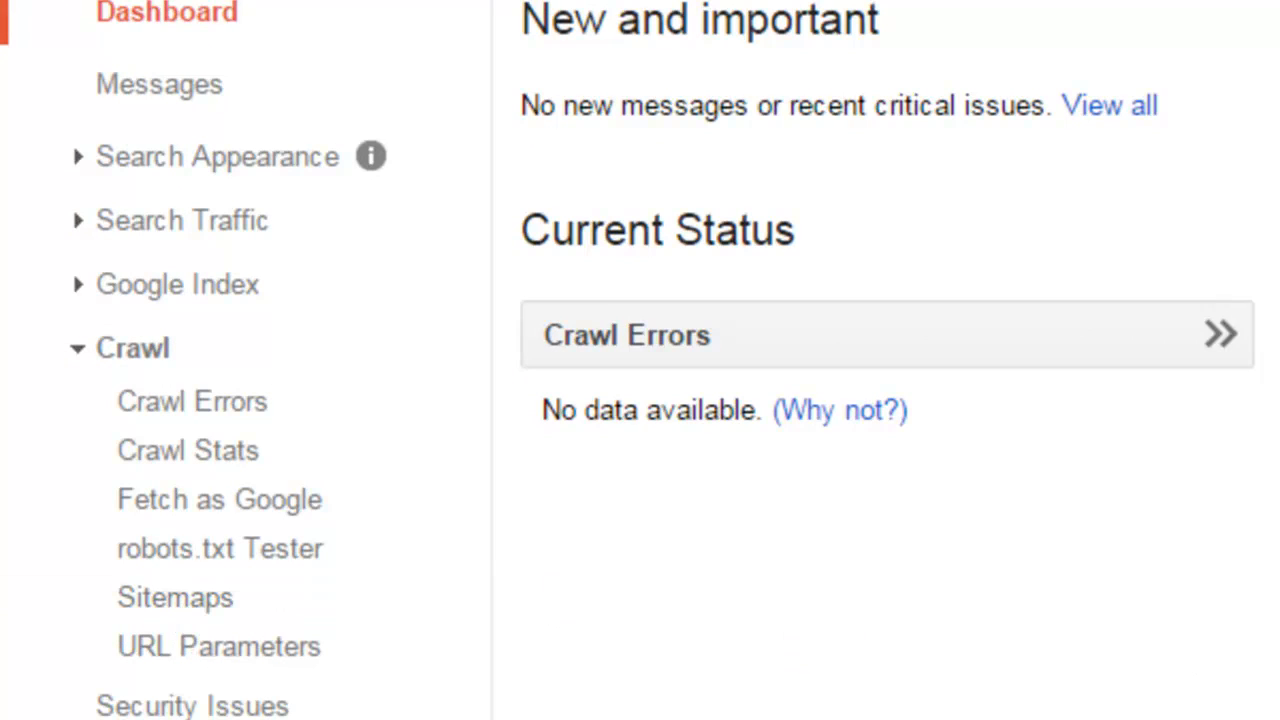
pyautogui.click(175, 597)
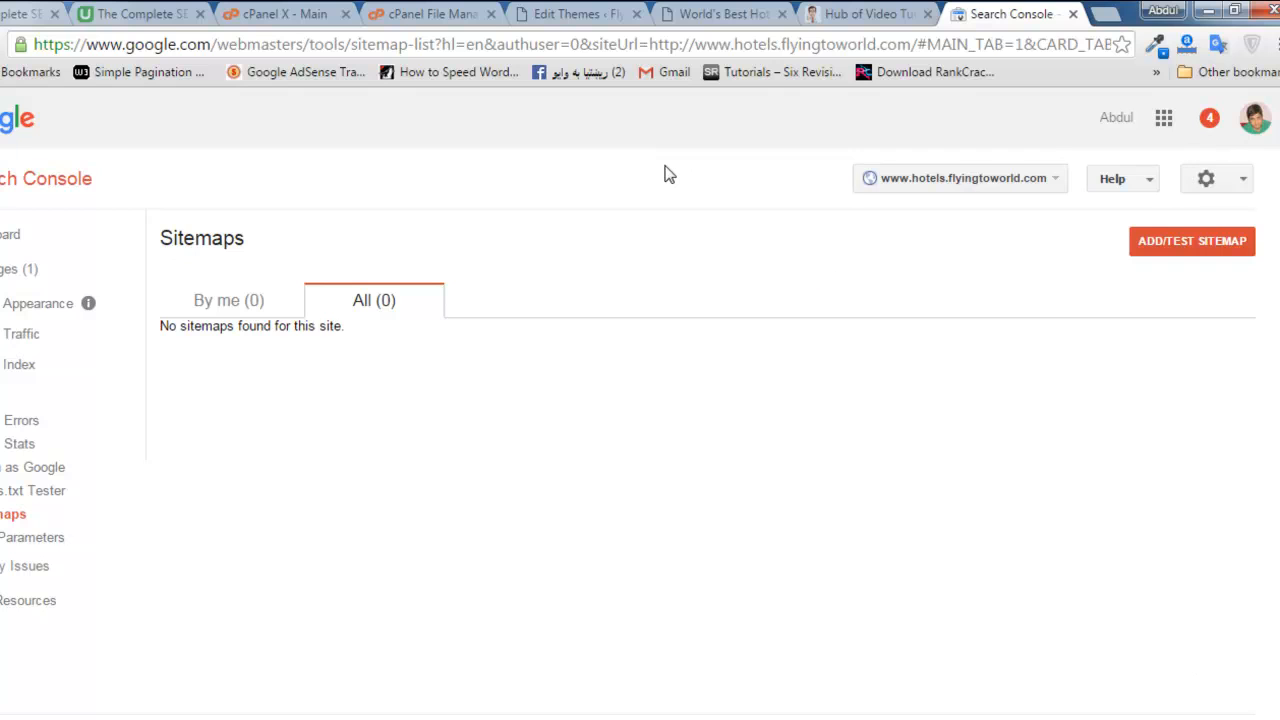
# Step: Switch to WordPress, open Yoast SEO's XML Sitemaps settings, view the flyingtoworld.com sitemap index, and select its whole address
pyautogui.click(733, 11)
pyautogui.click(580, 12)
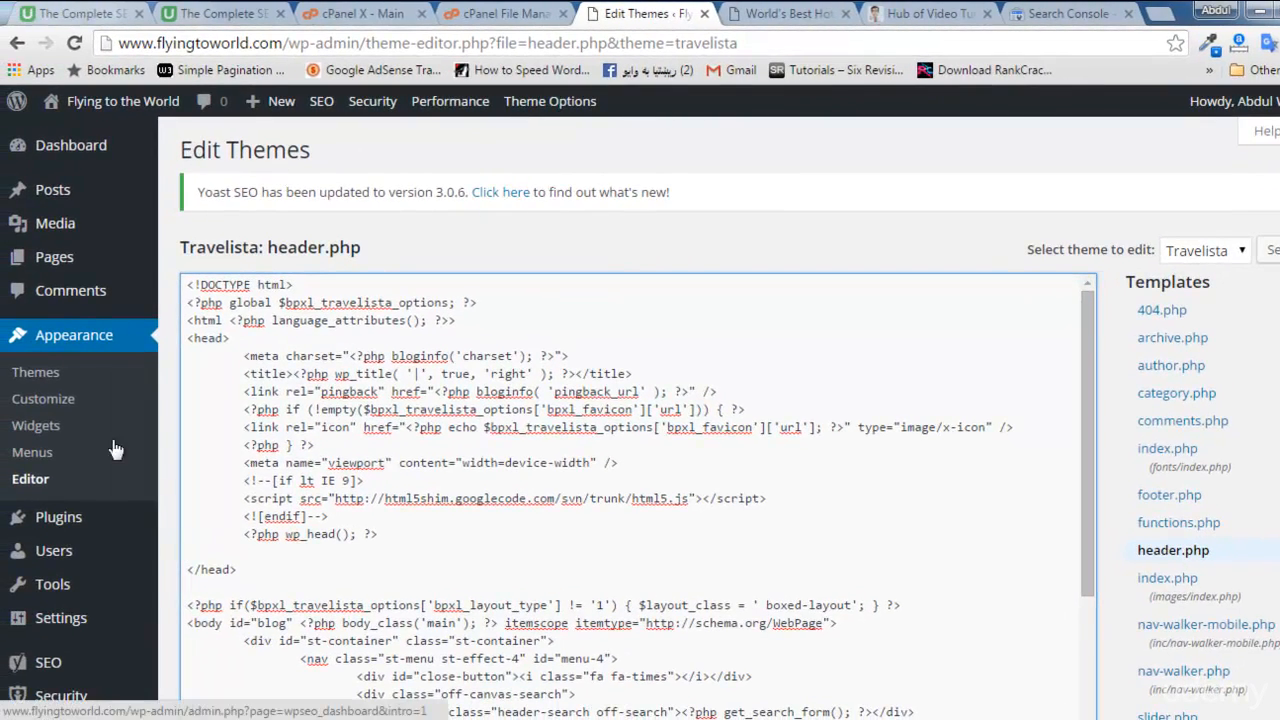
pyautogui.moveTo(70, 665)
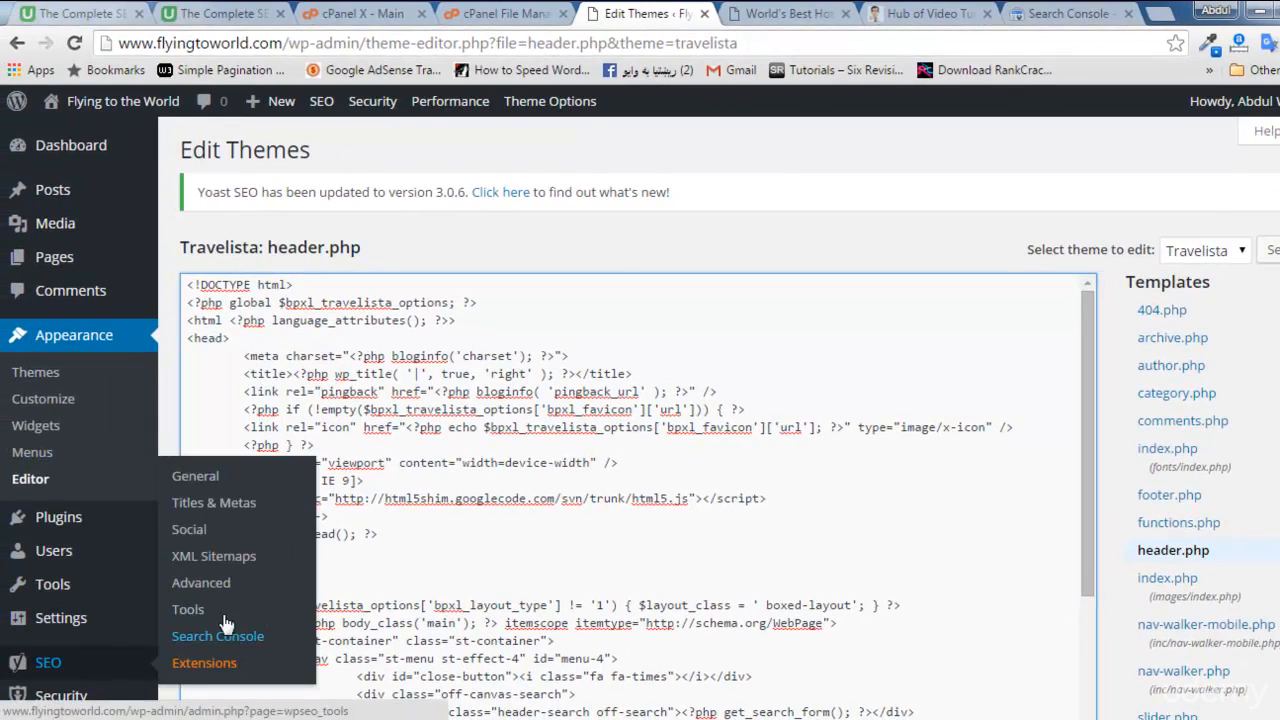
pyautogui.click(212, 562)
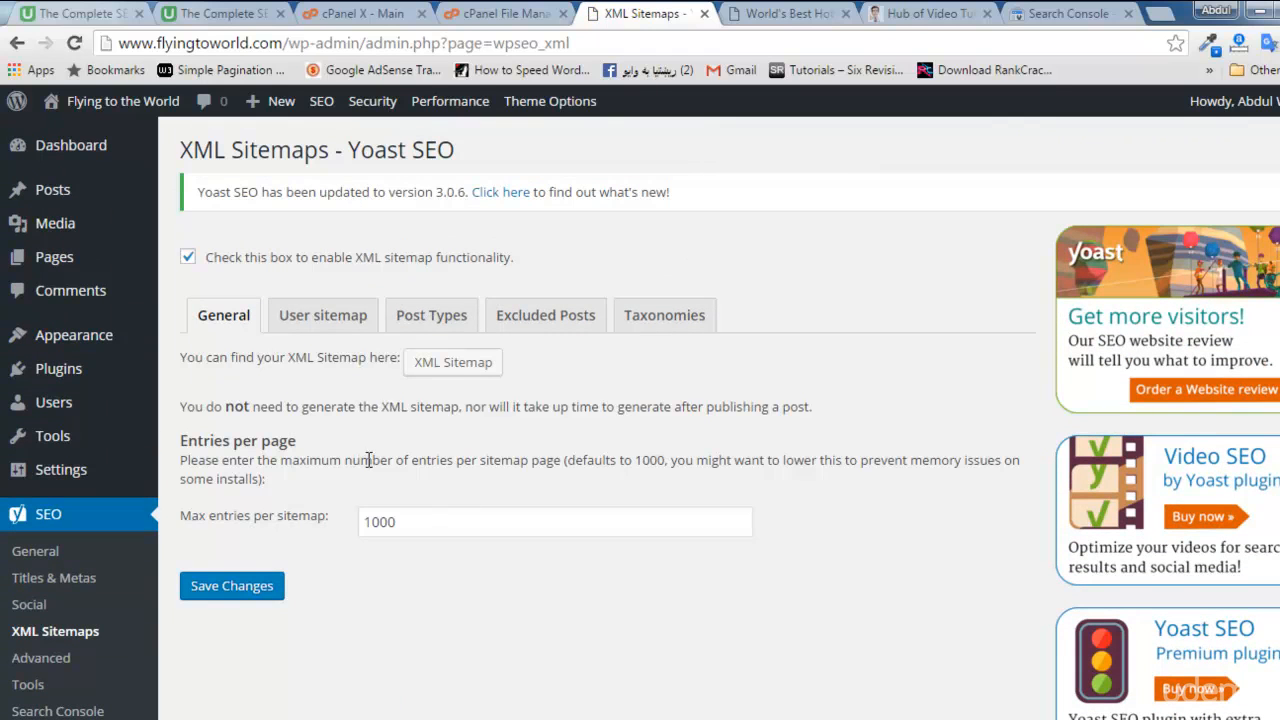
pyautogui.click(466, 375)
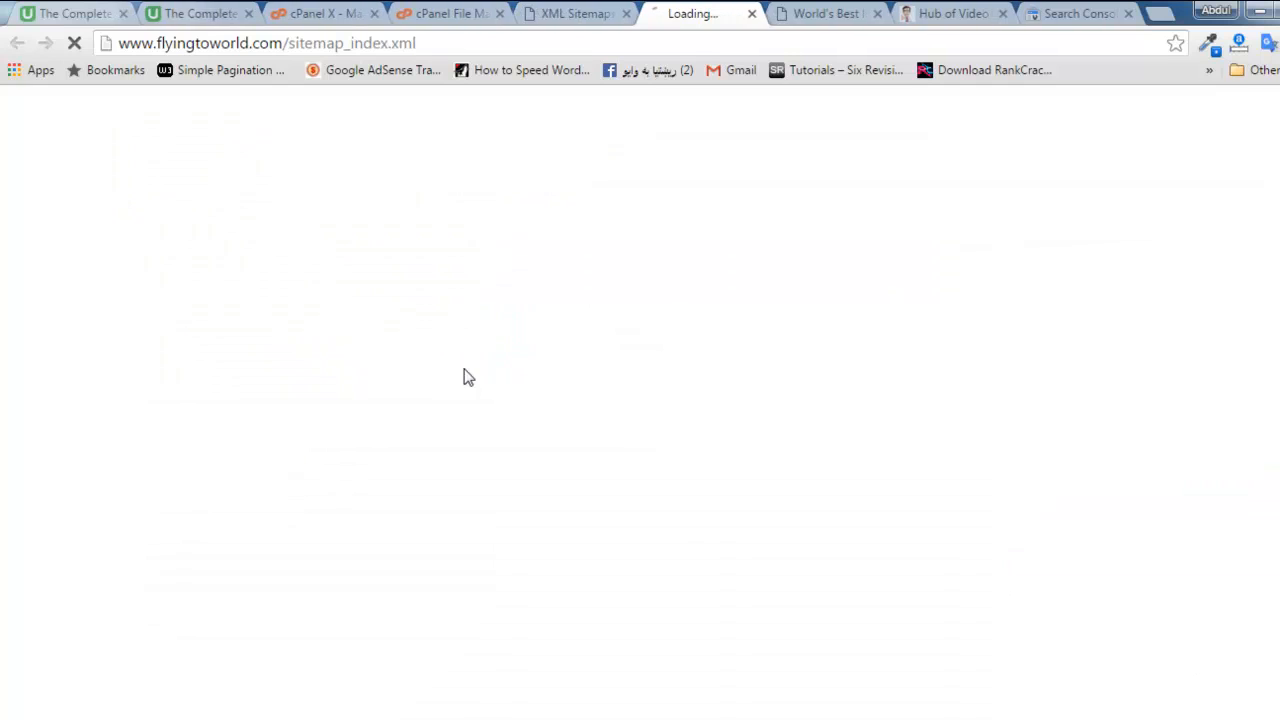
pyautogui.click(537, 42)
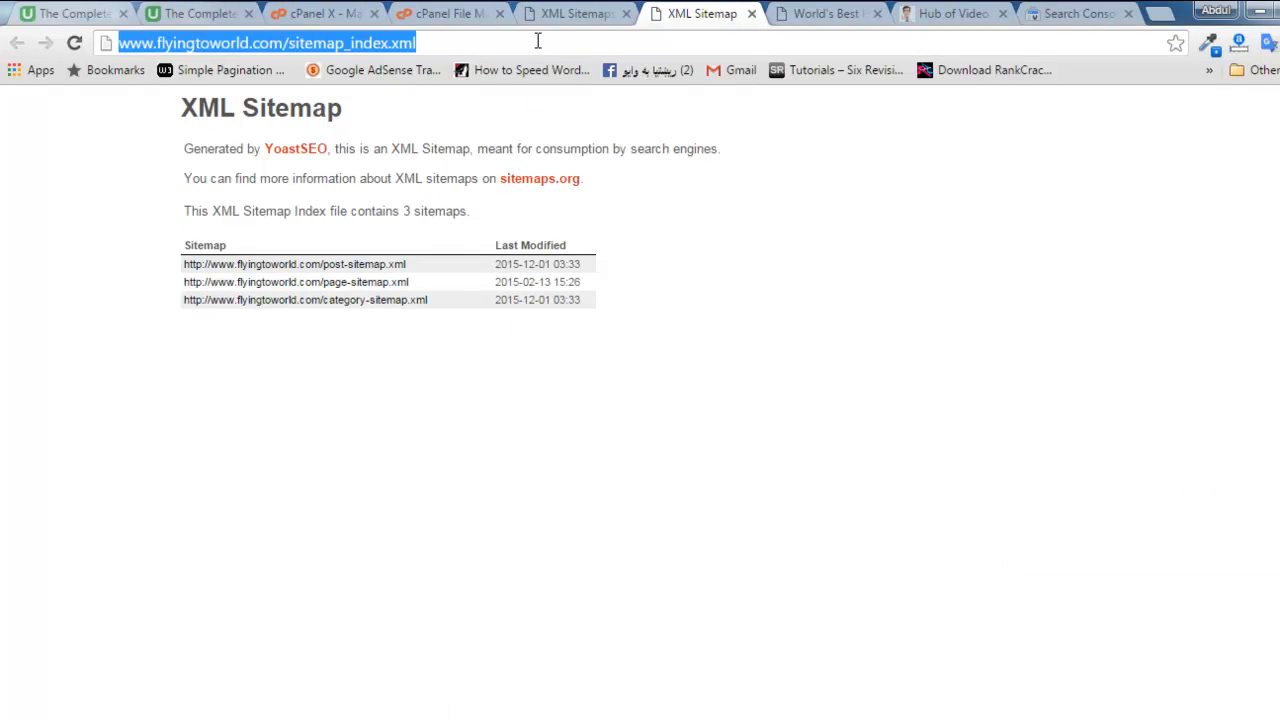
# Step: Return to Search Console, enter sitemap_index.xml as a new sitemap's path for hotels.flyingtoworld.com, and clear the entry
pyautogui.click(855, 13)
pyautogui.click(1080, 13)
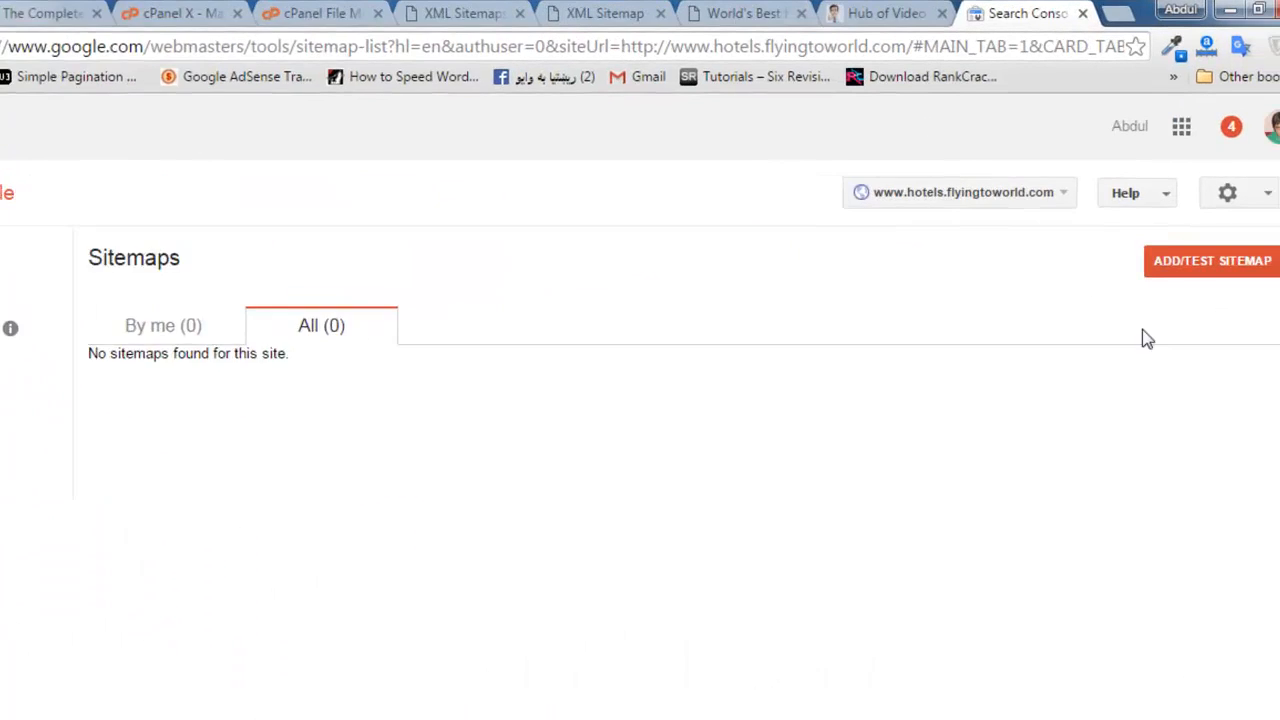
pyautogui.click(1235, 240)
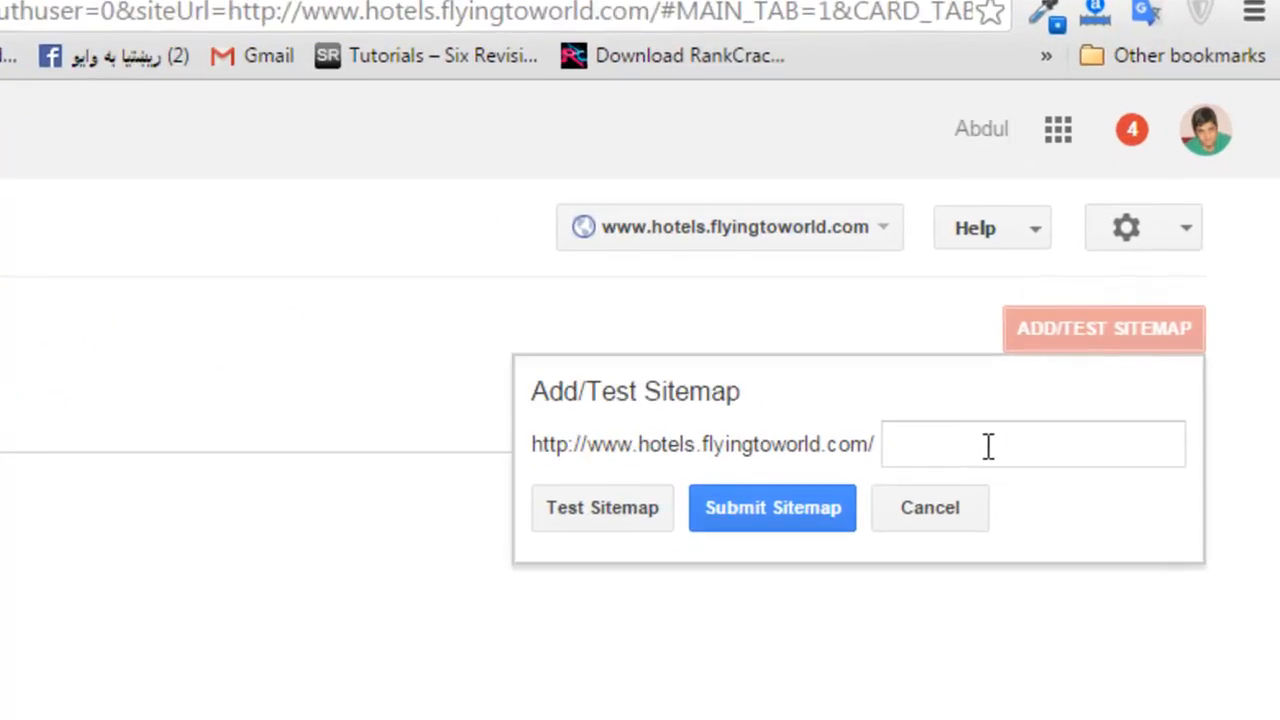
pyautogui.click(1025, 432)
pyautogui.hotkey('ctrl', 'v')
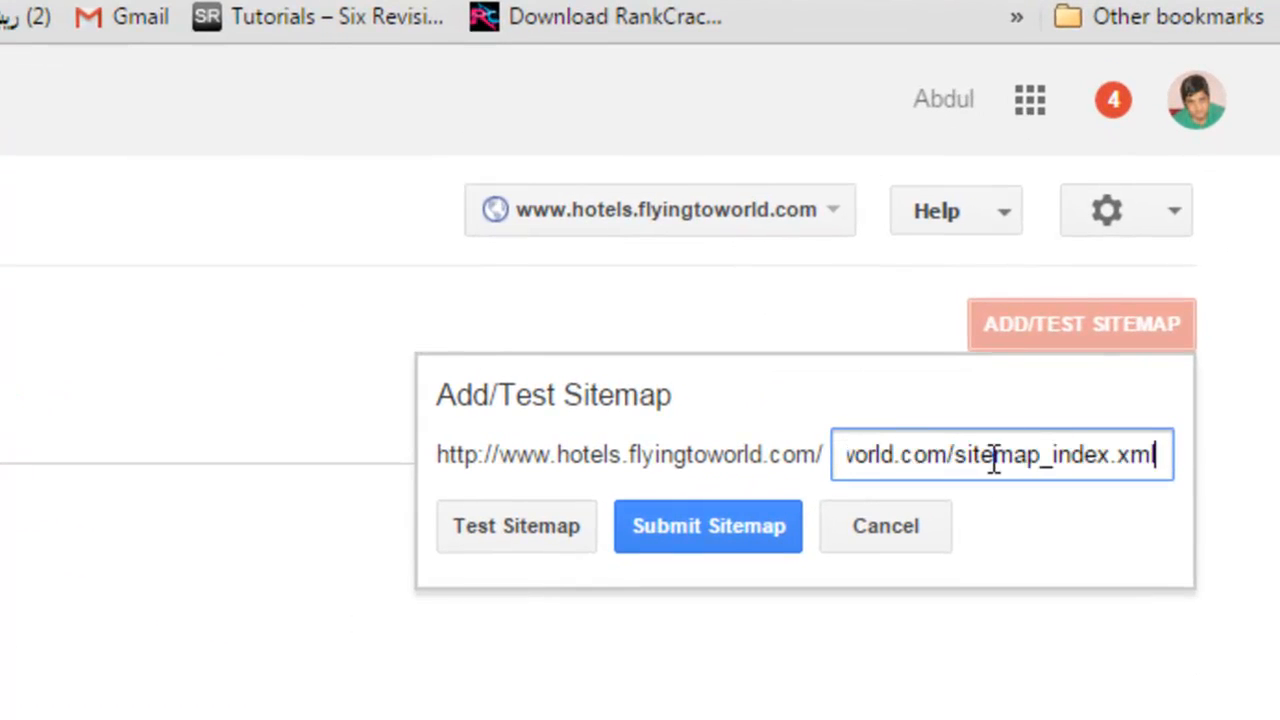
pyautogui.moveTo(958, 462); pyautogui.dragTo(669, 443)
pyautogui.press('BackSpace')
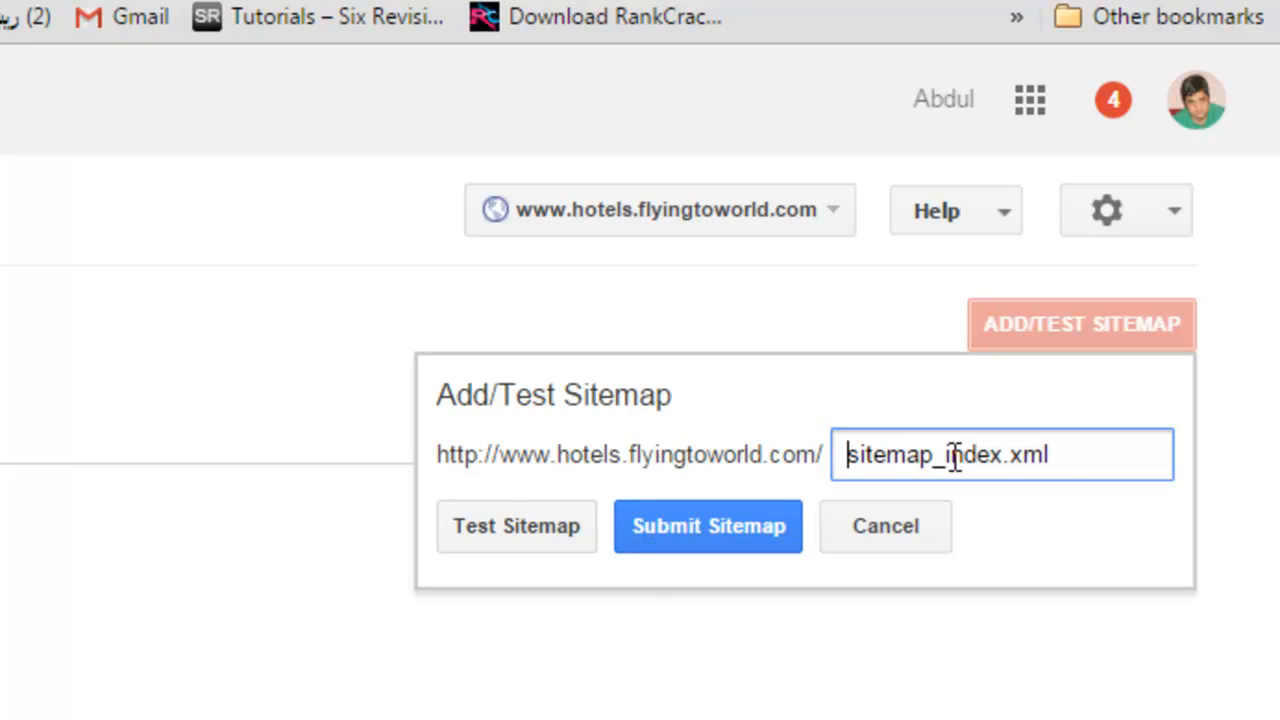
pyautogui.moveTo(1068, 454); pyautogui.dragTo(797, 463)
pyautogui.press('BackSpace')
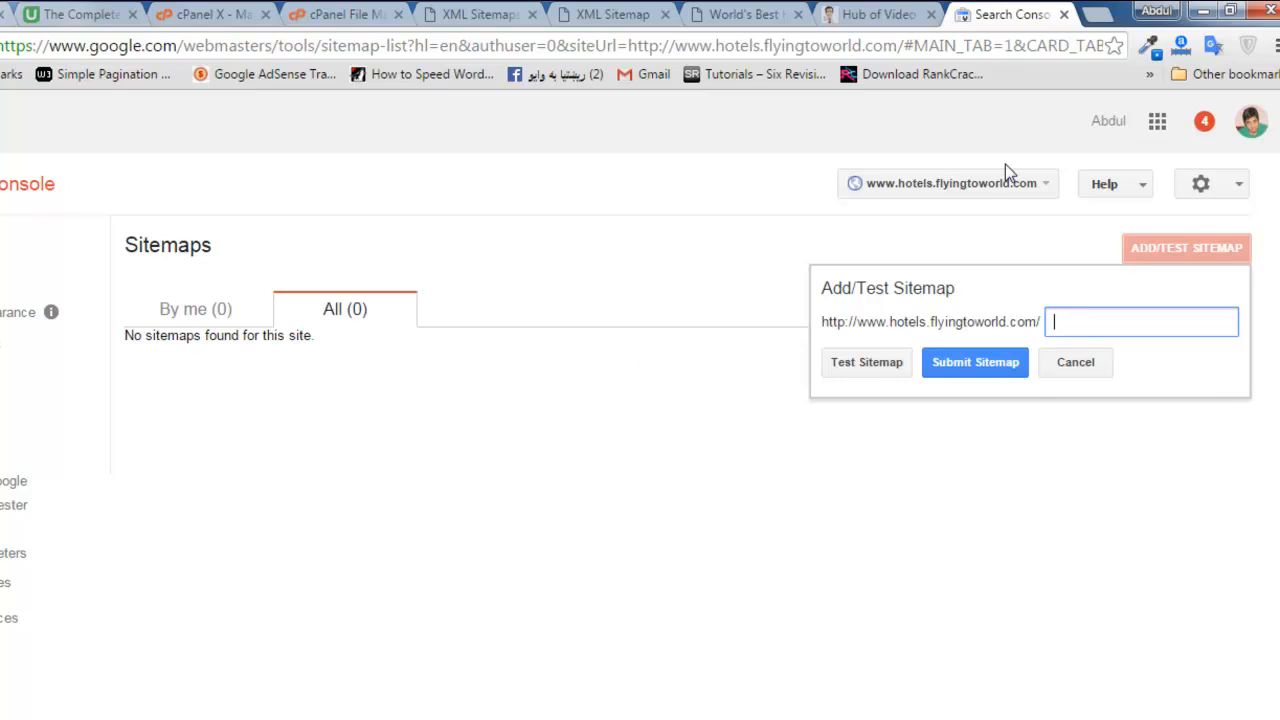
# Step: Search Google for "xml sitemaps" in a new browser tab and open the XML-Sitemaps.com generator
pyautogui.click(1106, 16)
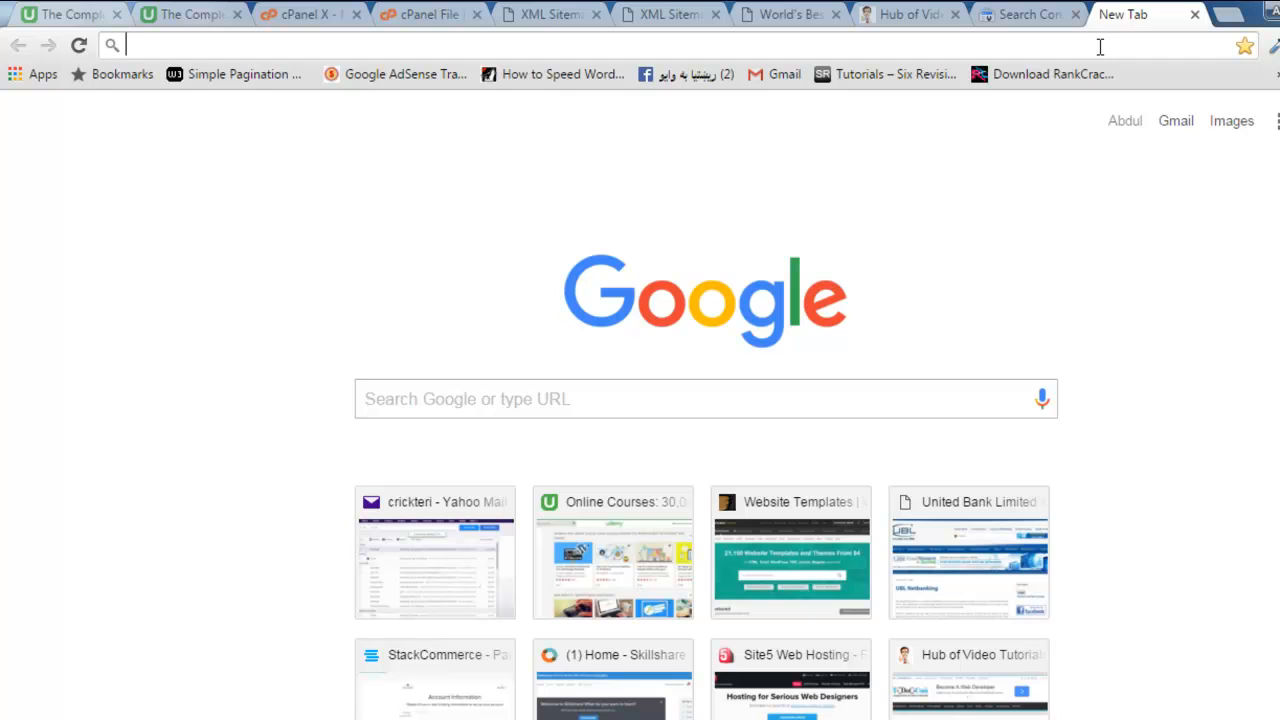
pyautogui.write('xmls si')
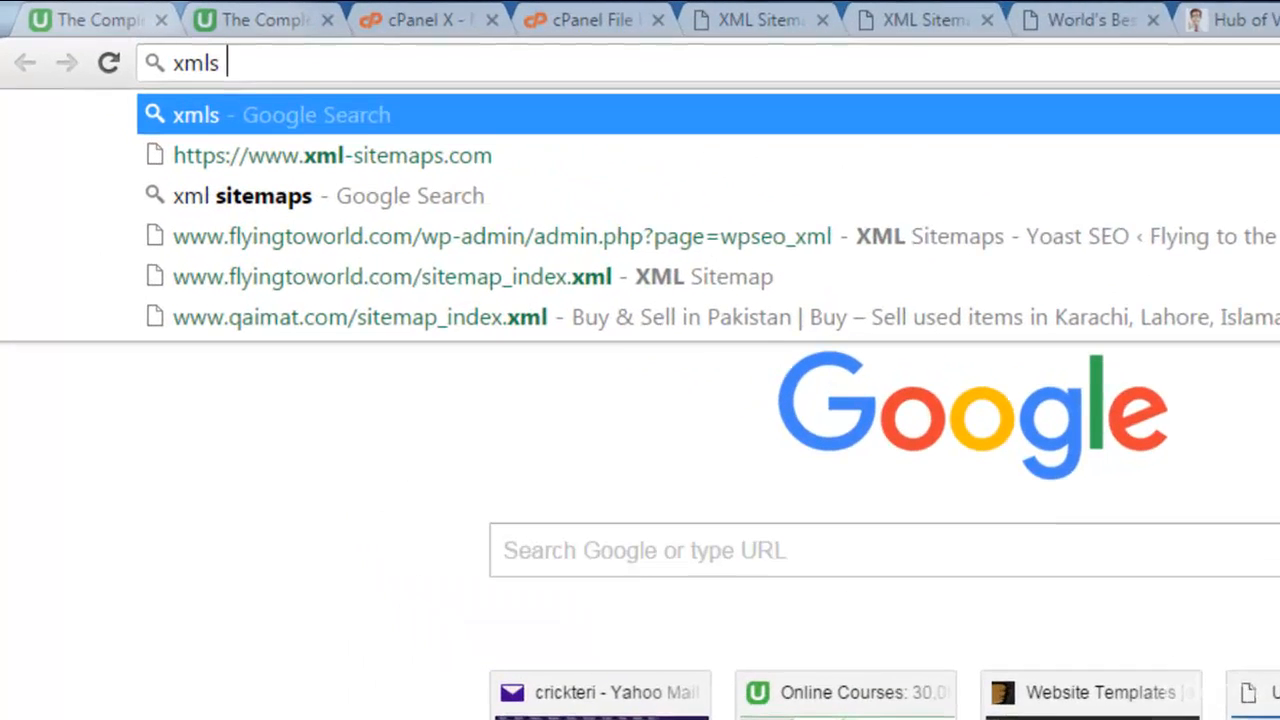
pyautogui.press('BackSpace')
pyautogui.press('BackSpace')
pyautogui.press('BackSpace')
pyautogui.press('BackSpace')
pyautogui.press('BackSpace')
pyautogui.write('ml')
pyautogui.press('BackSpace')
pyautogui.press('BackSpace')
pyautogui.write('l sitemaps')
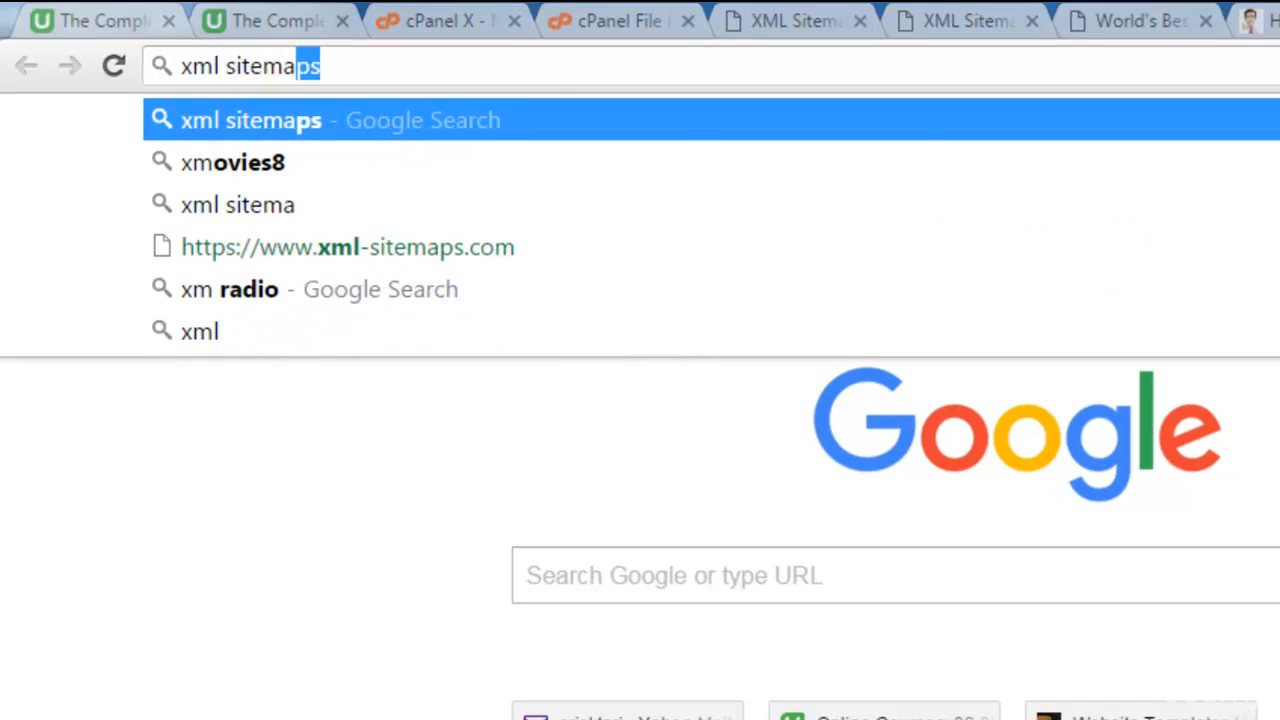
pyautogui.press('Return')
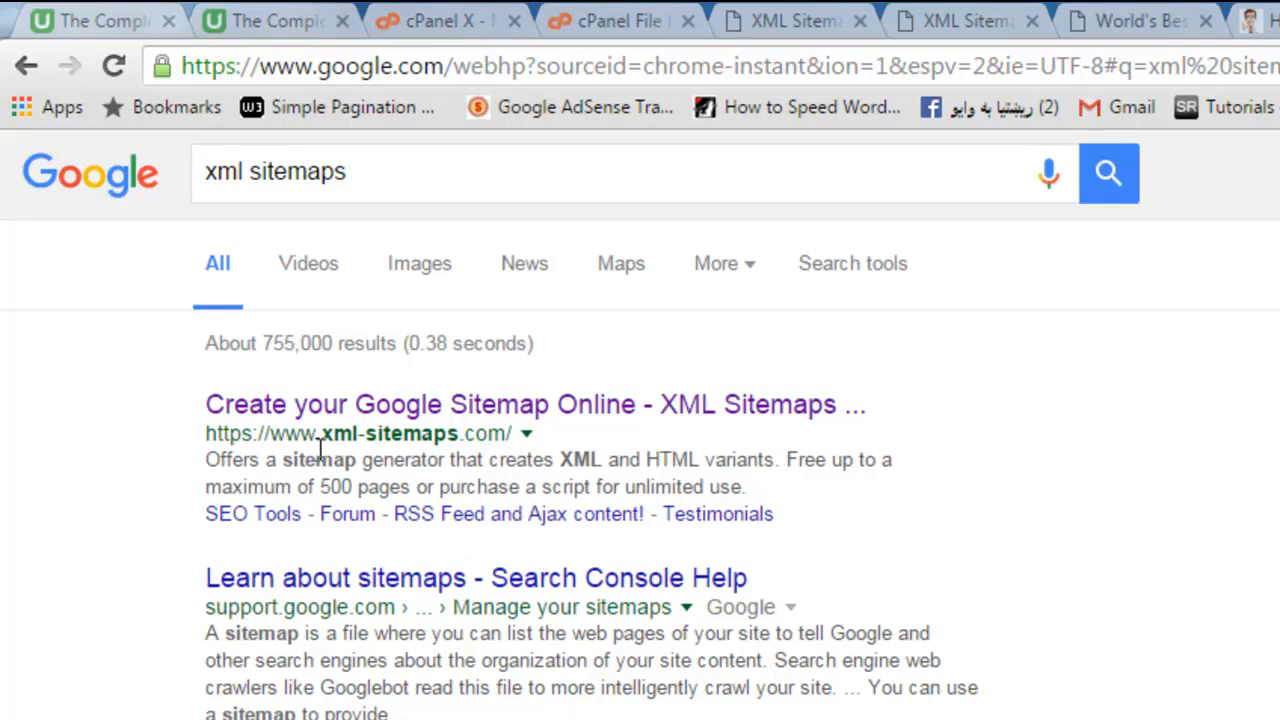
pyautogui.click(548, 410)
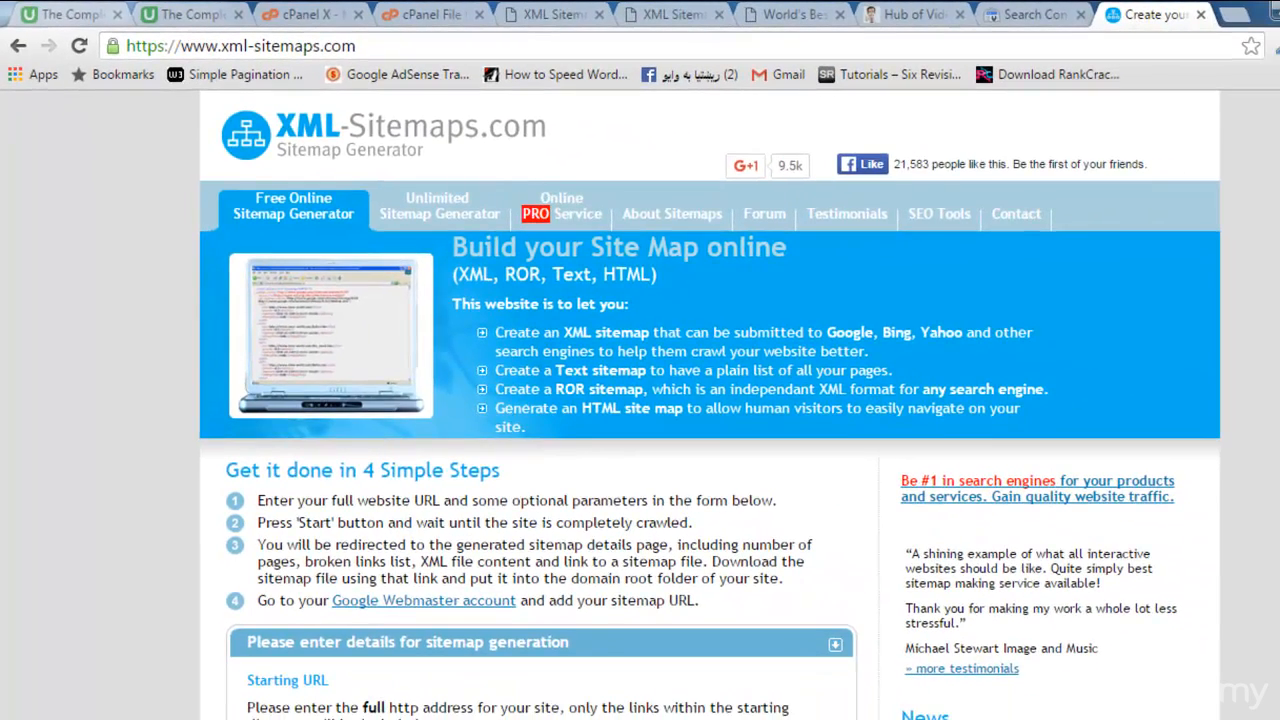
pyautogui.scroll(-4, 737, 471)
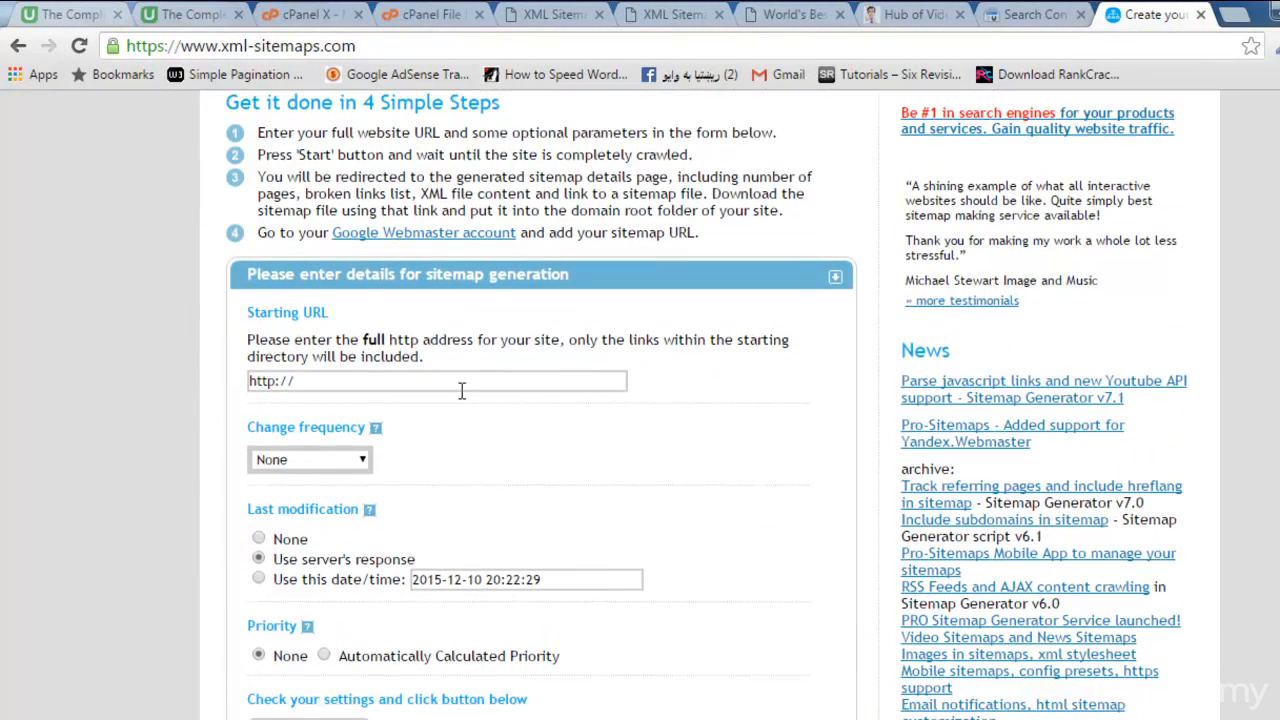
pyautogui.click(456, 384)
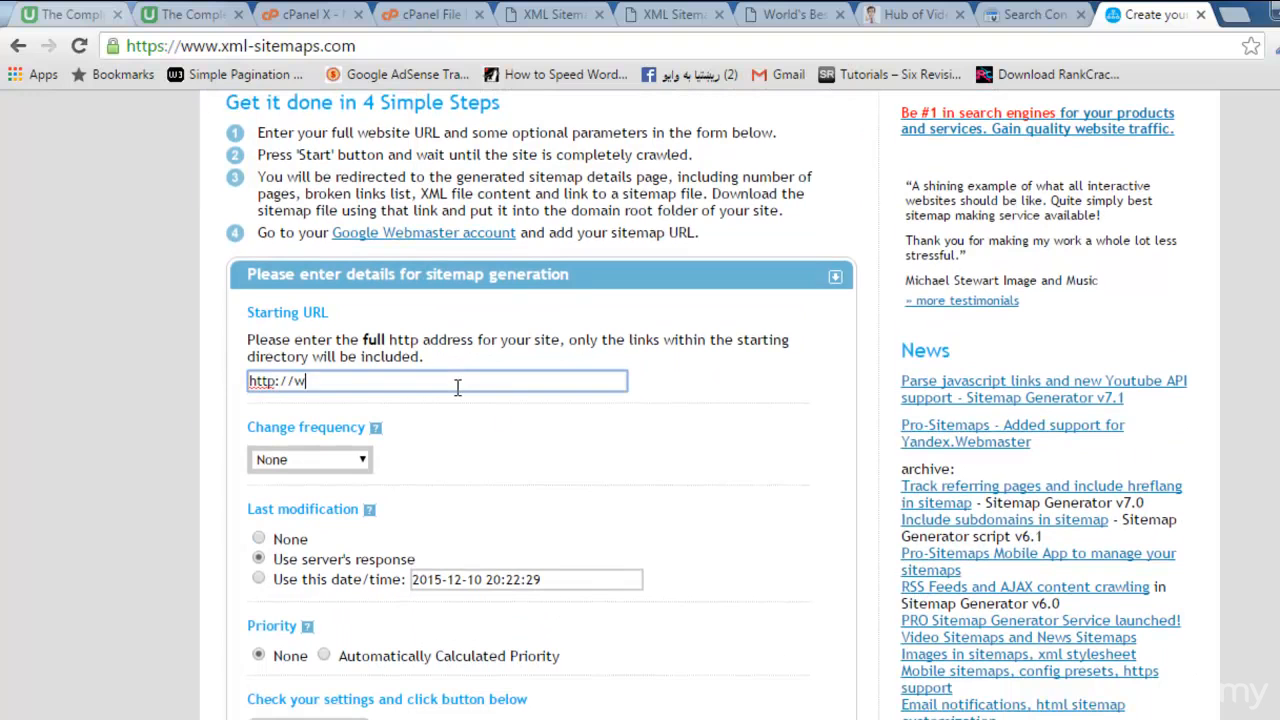
pyautogui.write('www.onlineustad.com')
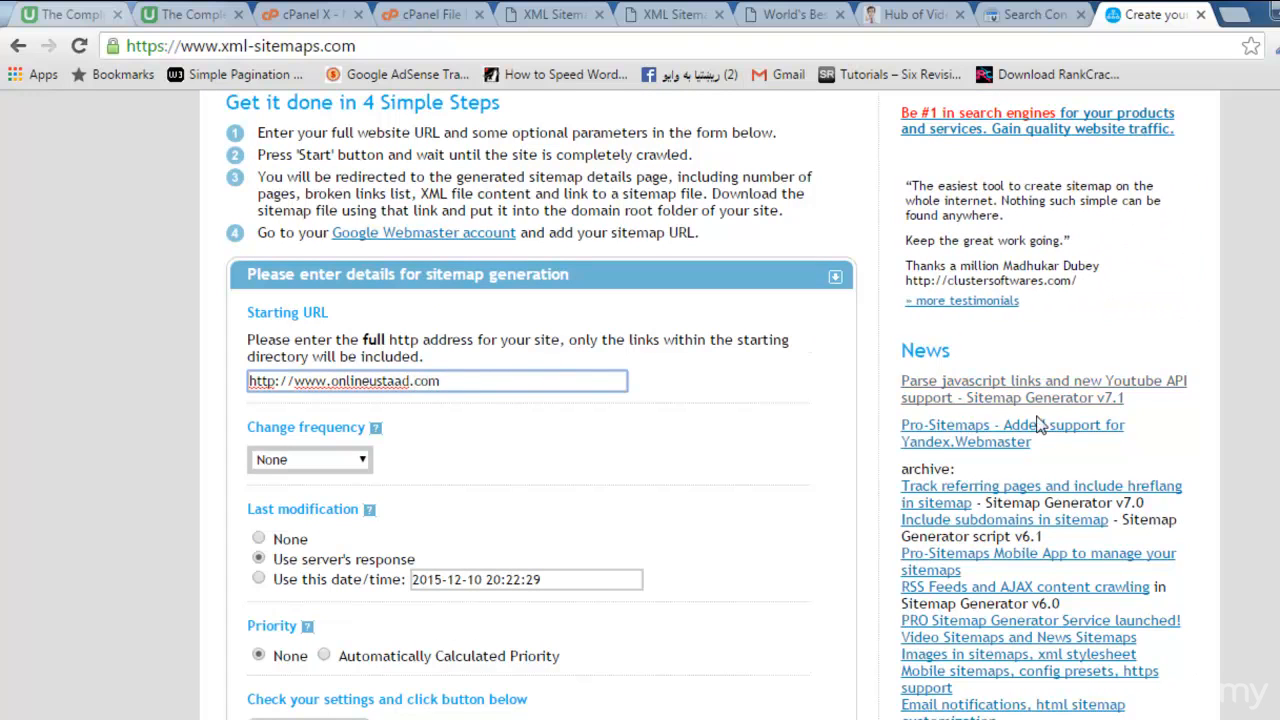
pyautogui.scroll(-3, 556, 515)
pyautogui.scroll(5, 556, 515)
pyautogui.scroll(-5, 556, 515)
pyautogui.click(330, 492)
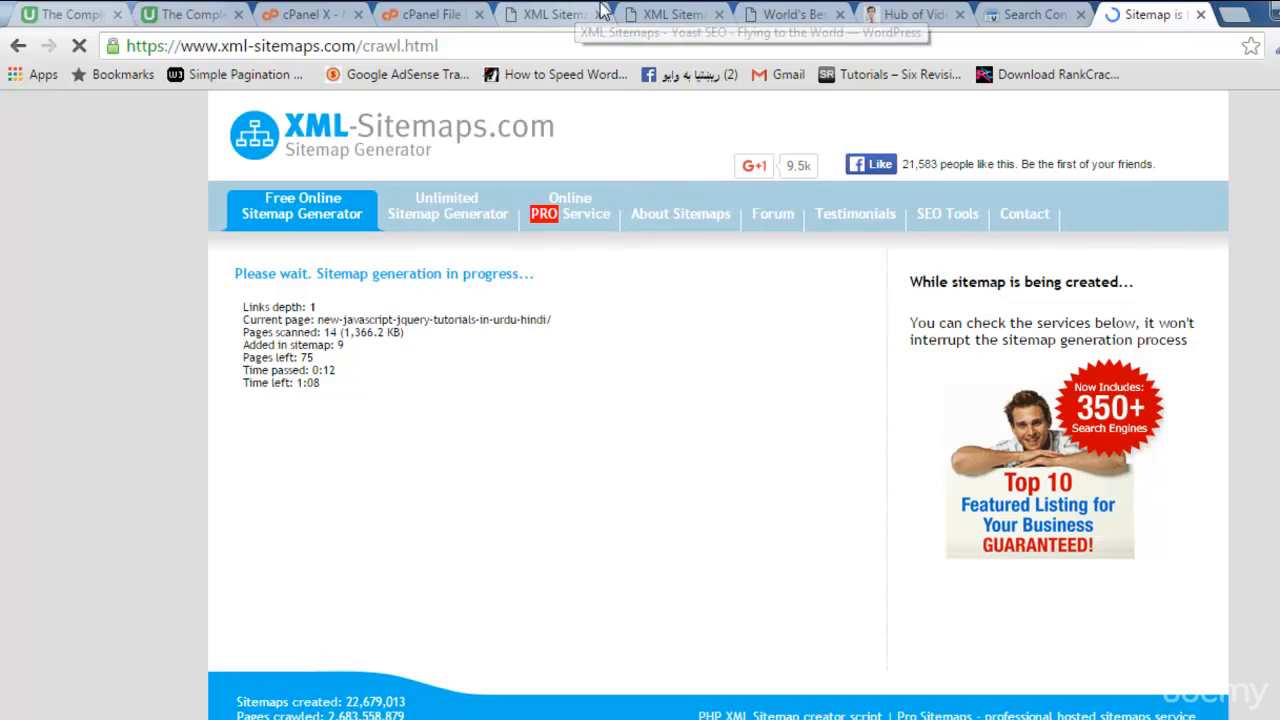
# Step: Switch to cPanel File Manager to view the public_html/hotels folder
pyautogui.click(325, 12)
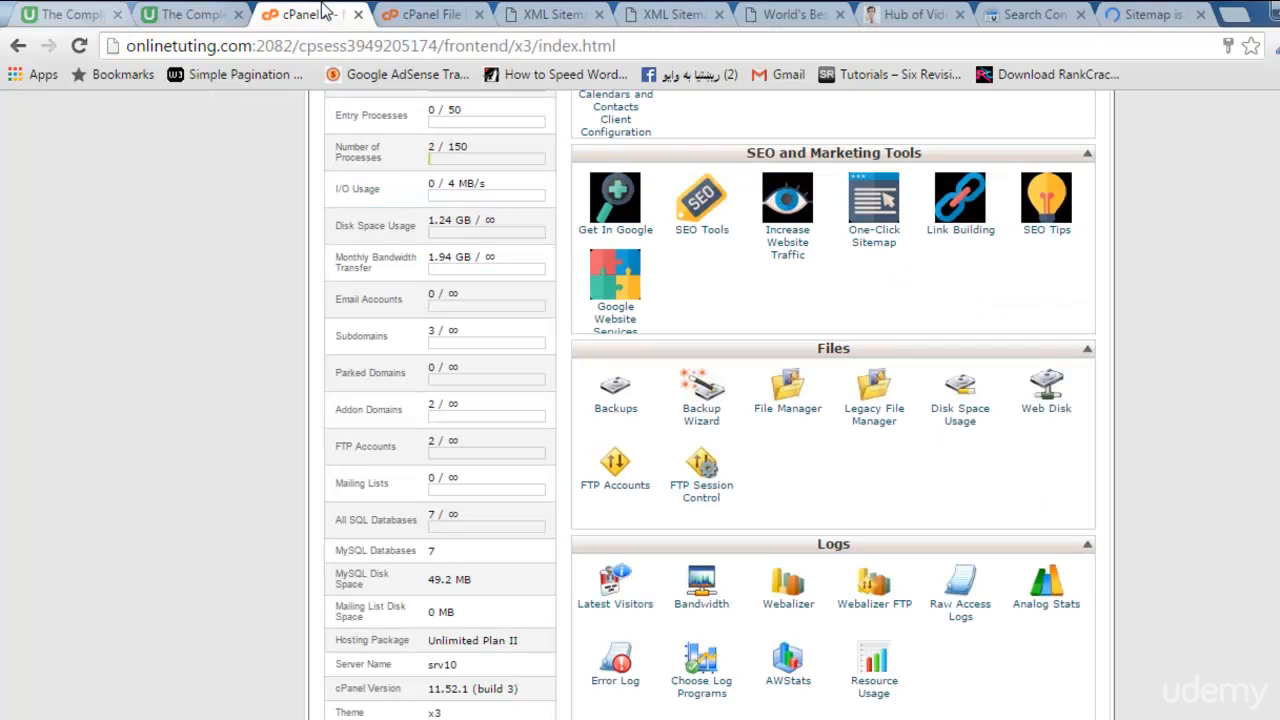
pyautogui.click(440, 14)
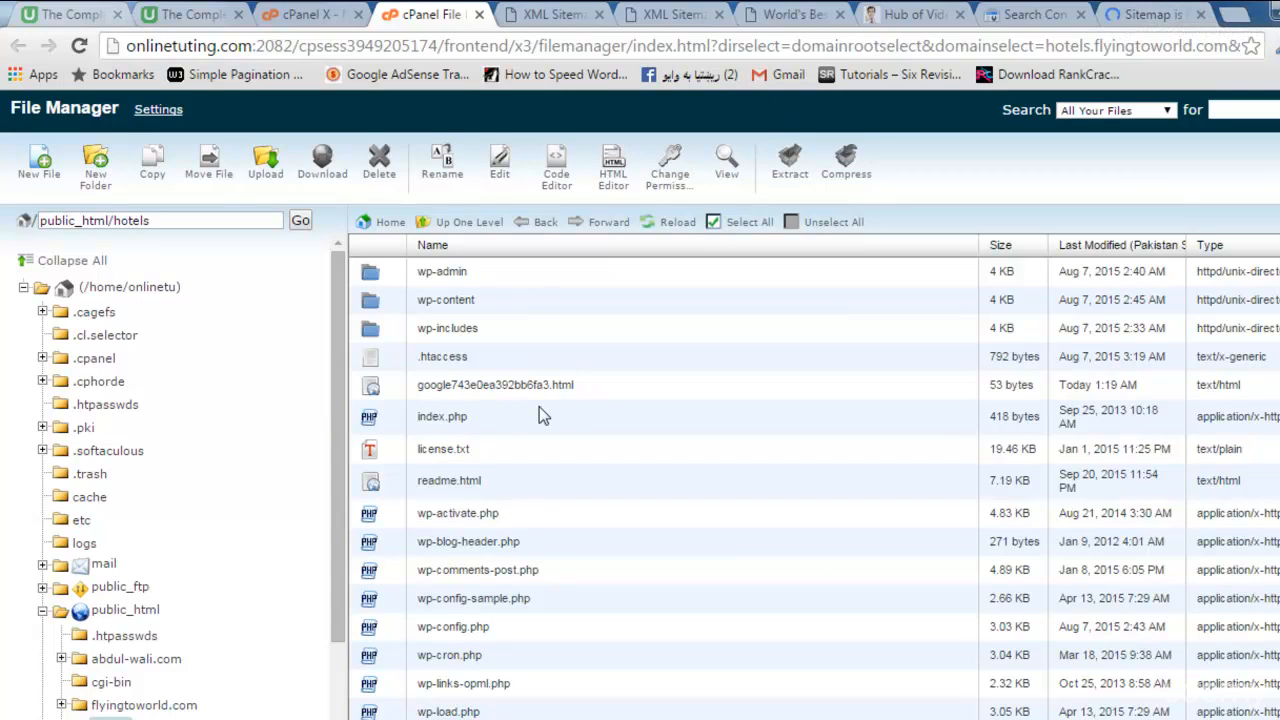
# Step: Check the sitemap generation progress on XML-Sitemaps.com and switch back to Search Console
pyautogui.click(1145, 12)
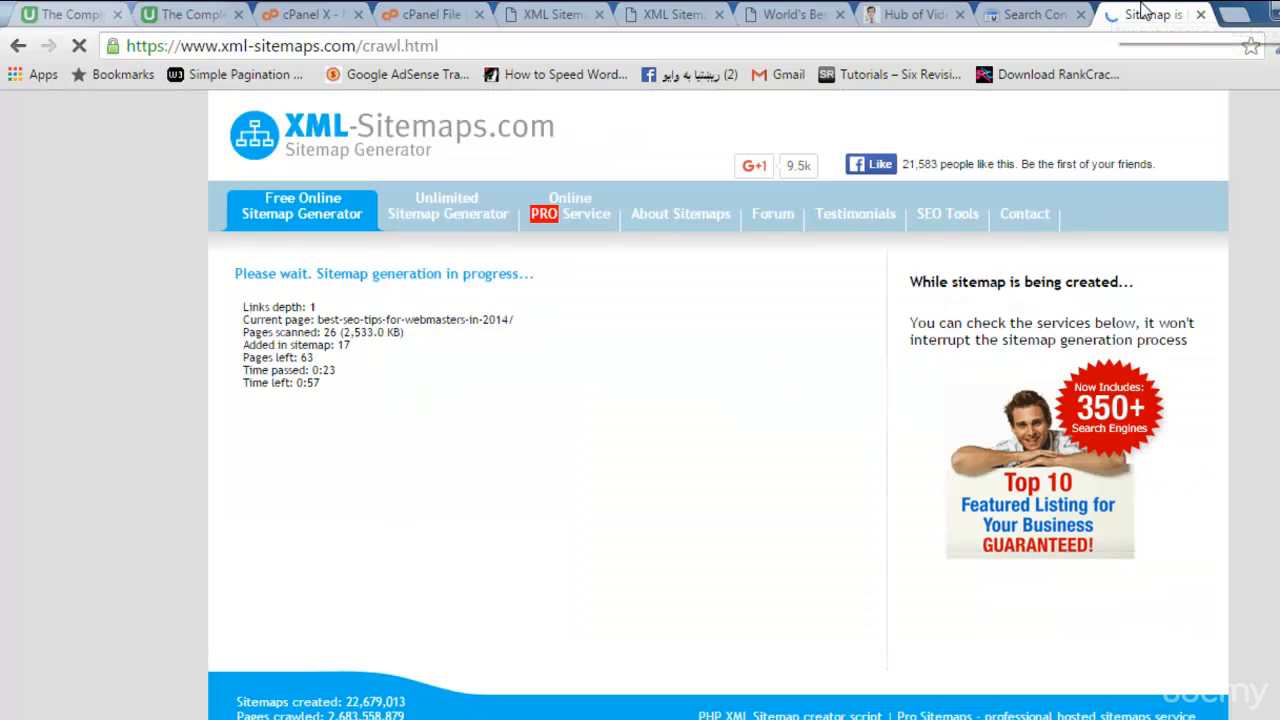
pyautogui.click(1062, 12)
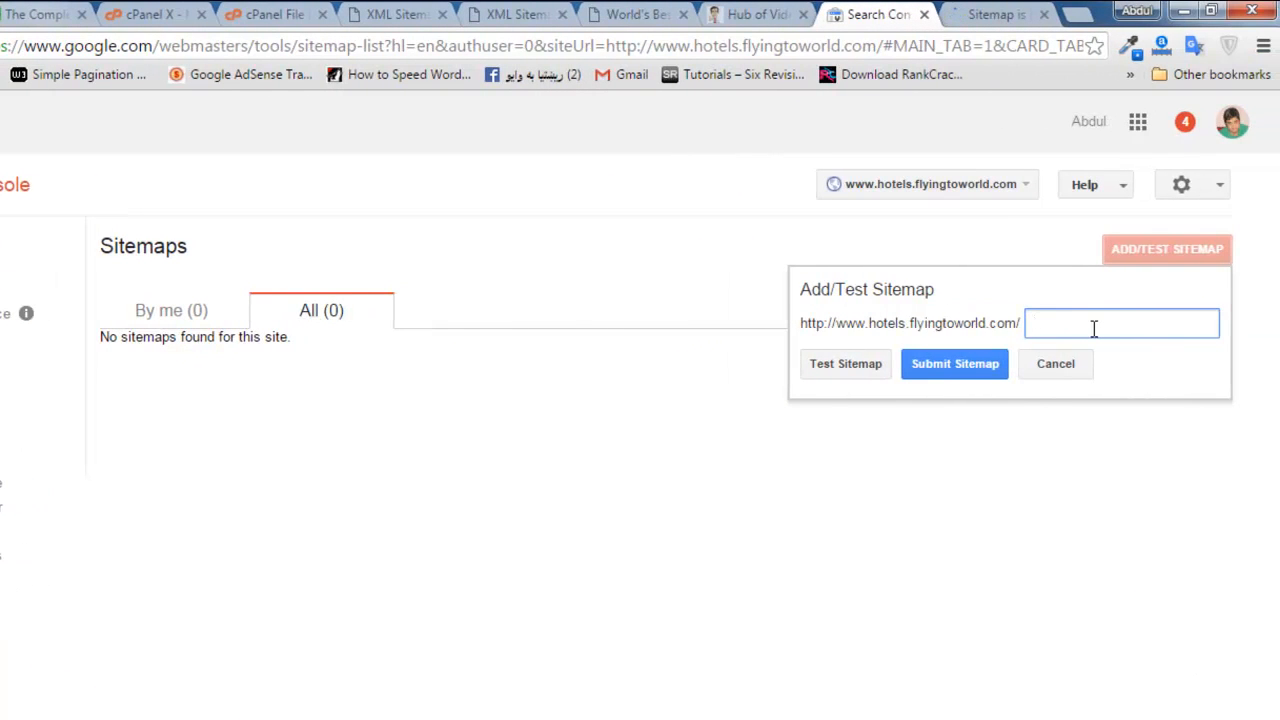
pyautogui.click(990, 12)
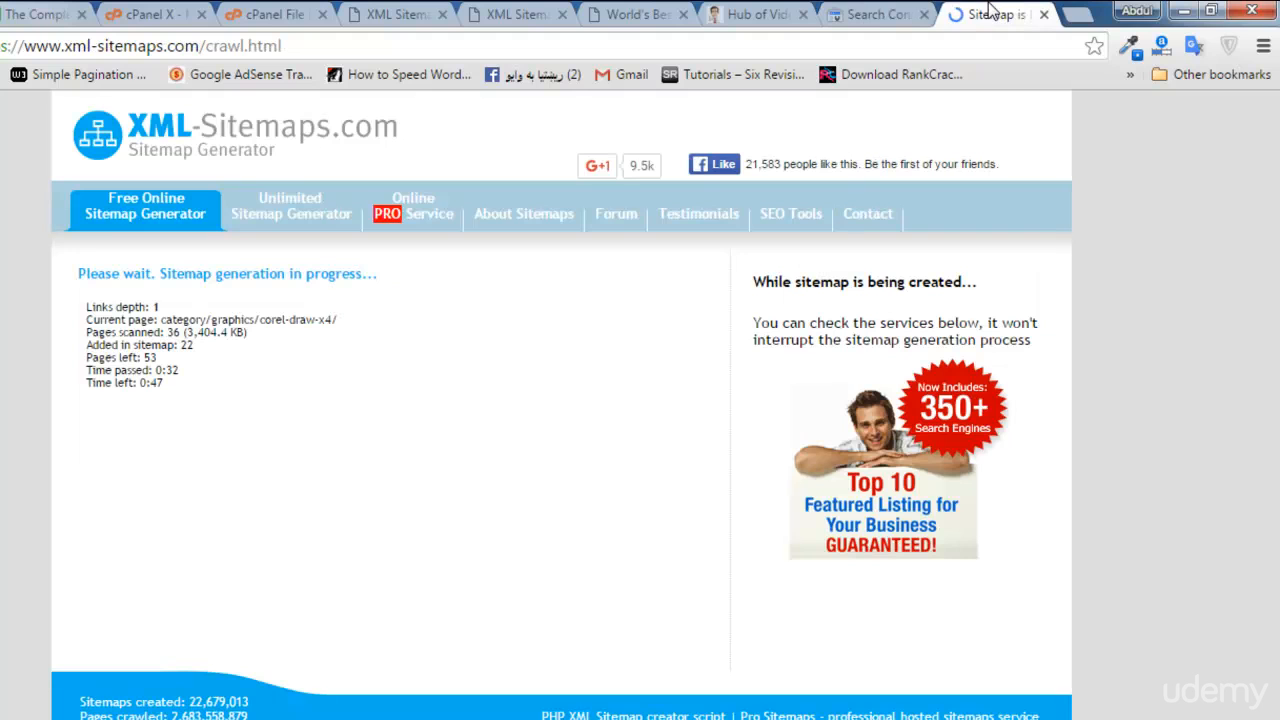
pyautogui.click(872, 14)
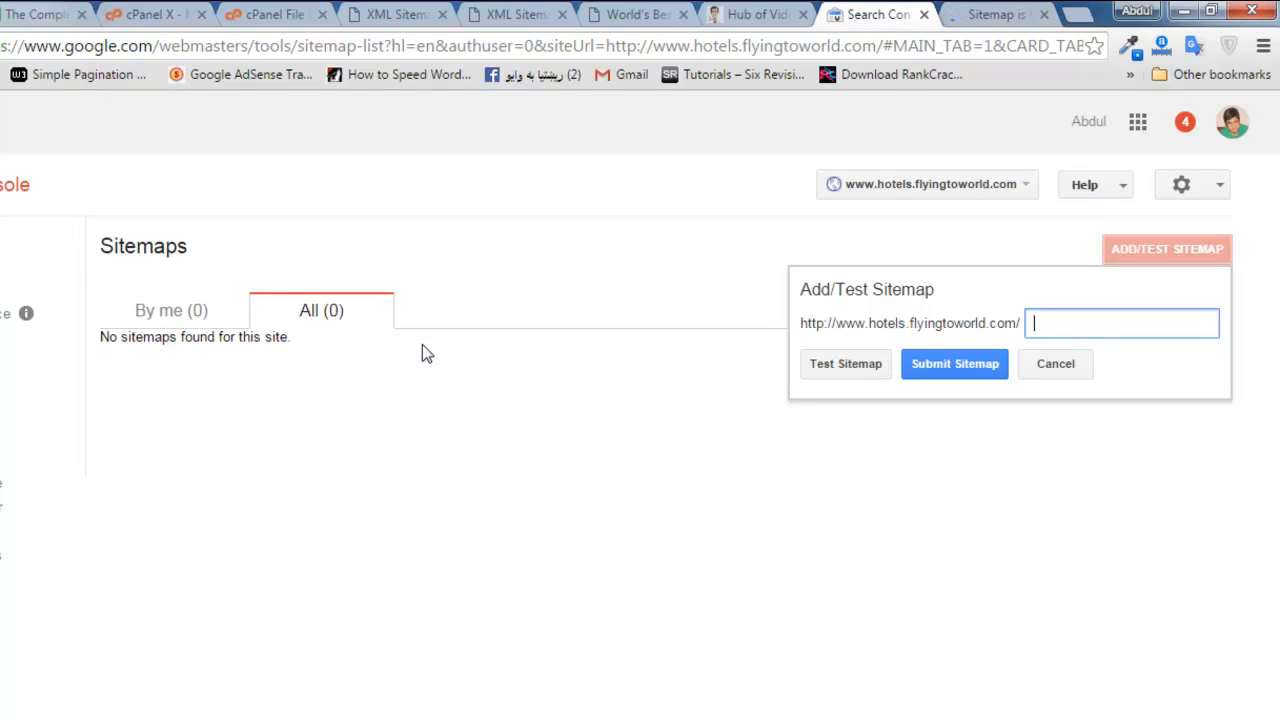
pyautogui.click(5, 242)
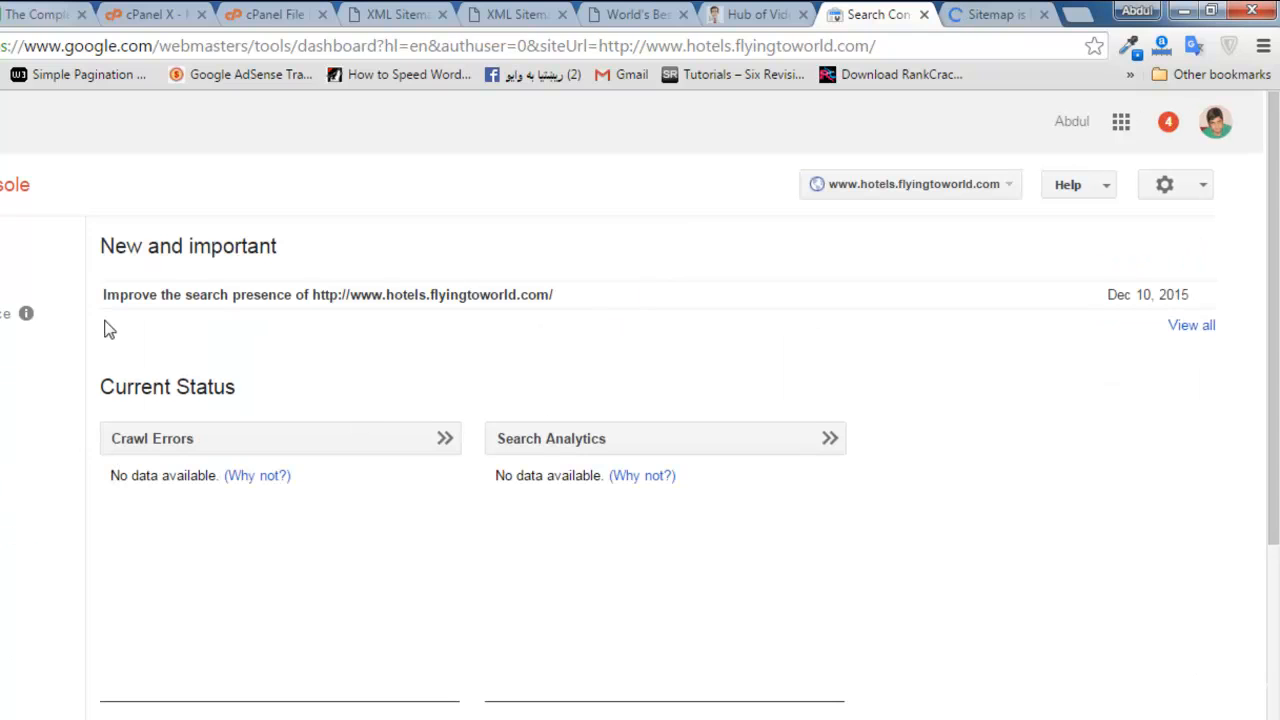
pyautogui.click(15, 184)
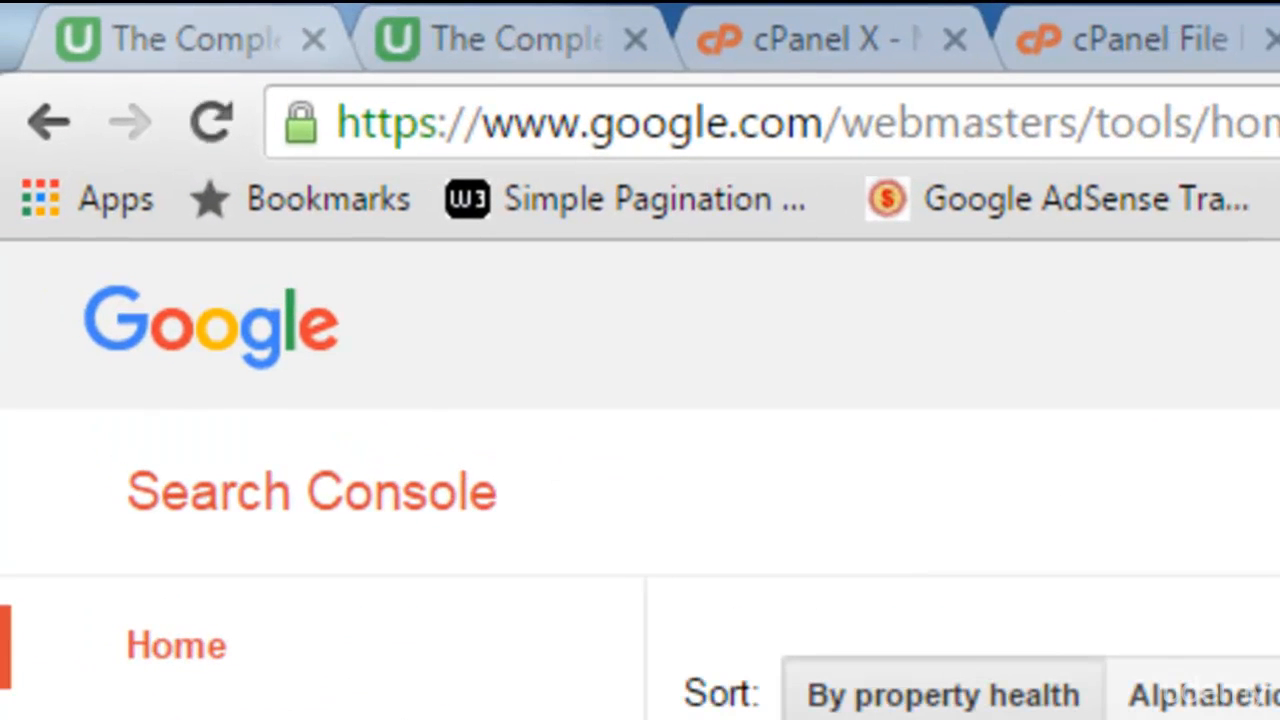
pyautogui.scroll(-5, 640, 480)
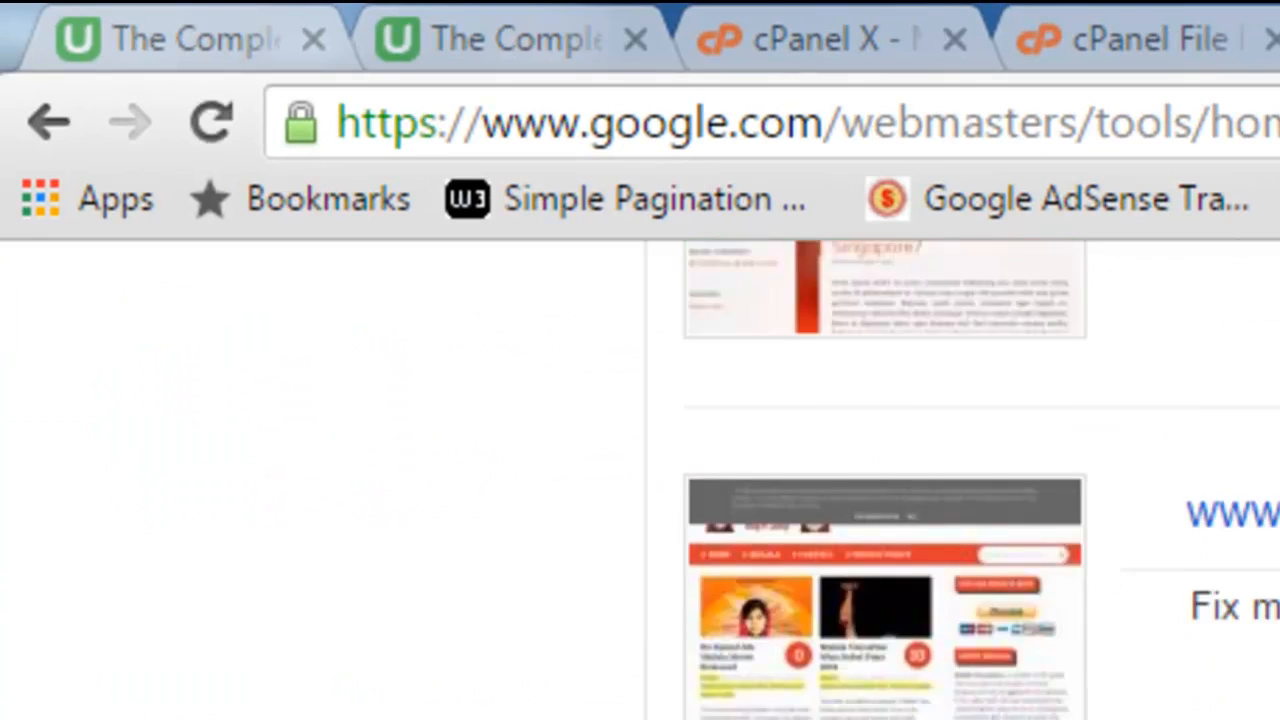
pyautogui.scroll(-1, 880, 480)
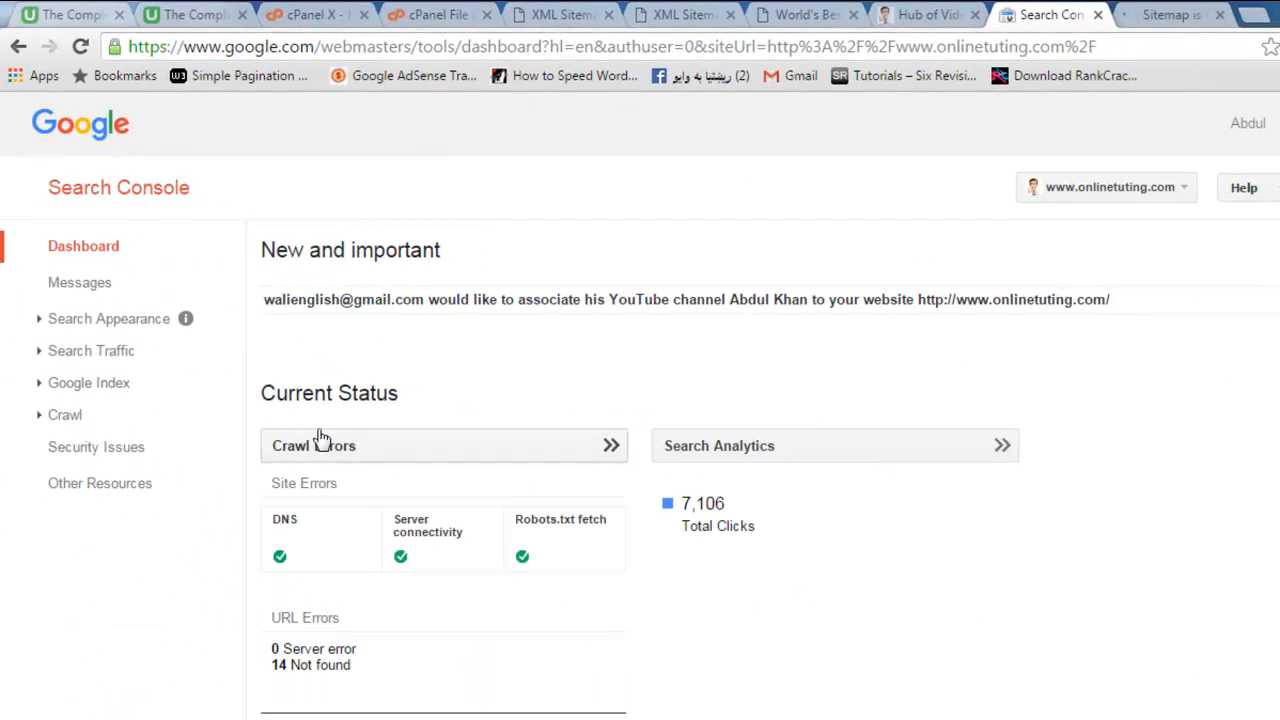
pyautogui.click(82, 426)
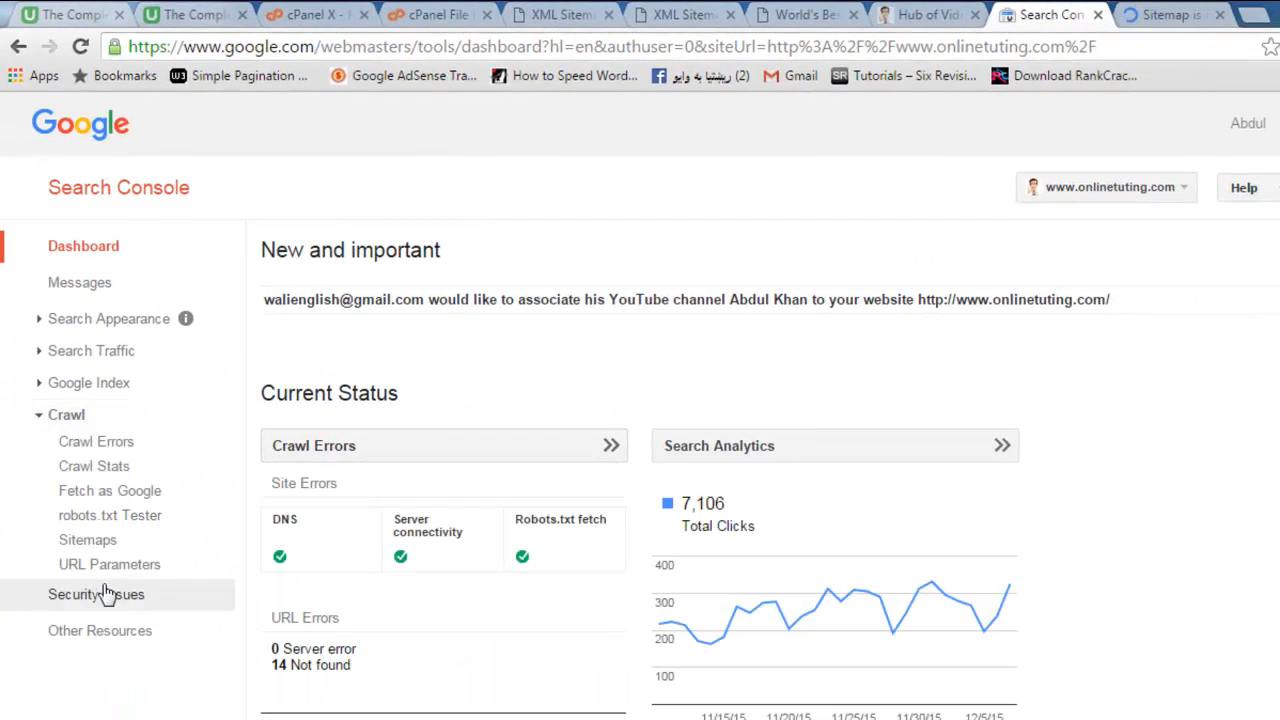
pyautogui.click(100, 542)
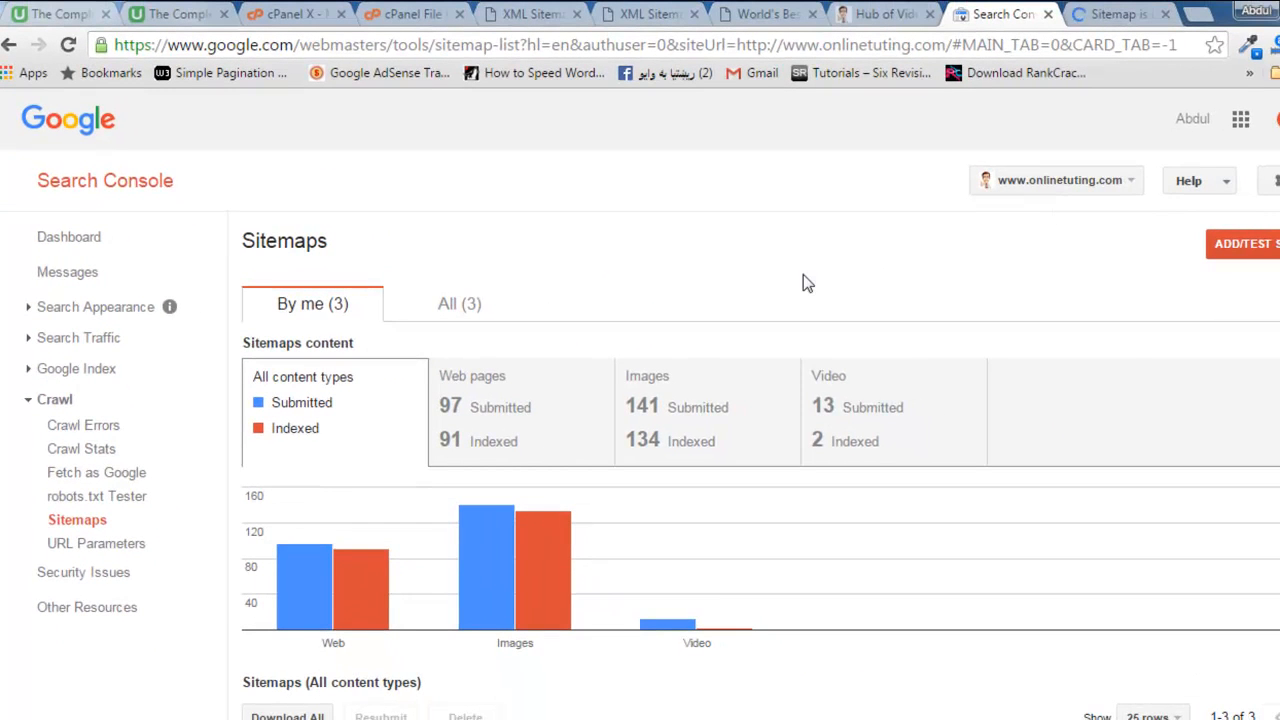
# Step: Return to the XML-Sitemaps.com generation page and close its browser tab
pyautogui.click(1107, 12)
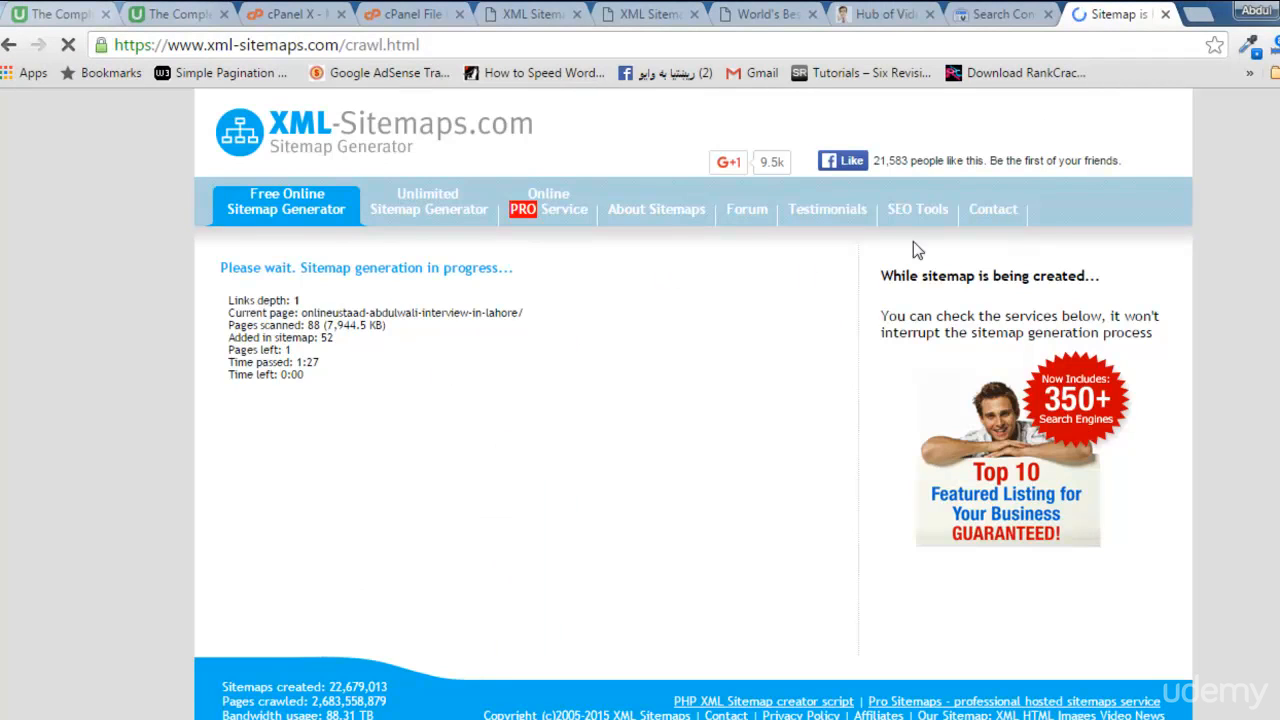
pyautogui.click(1166, 16)
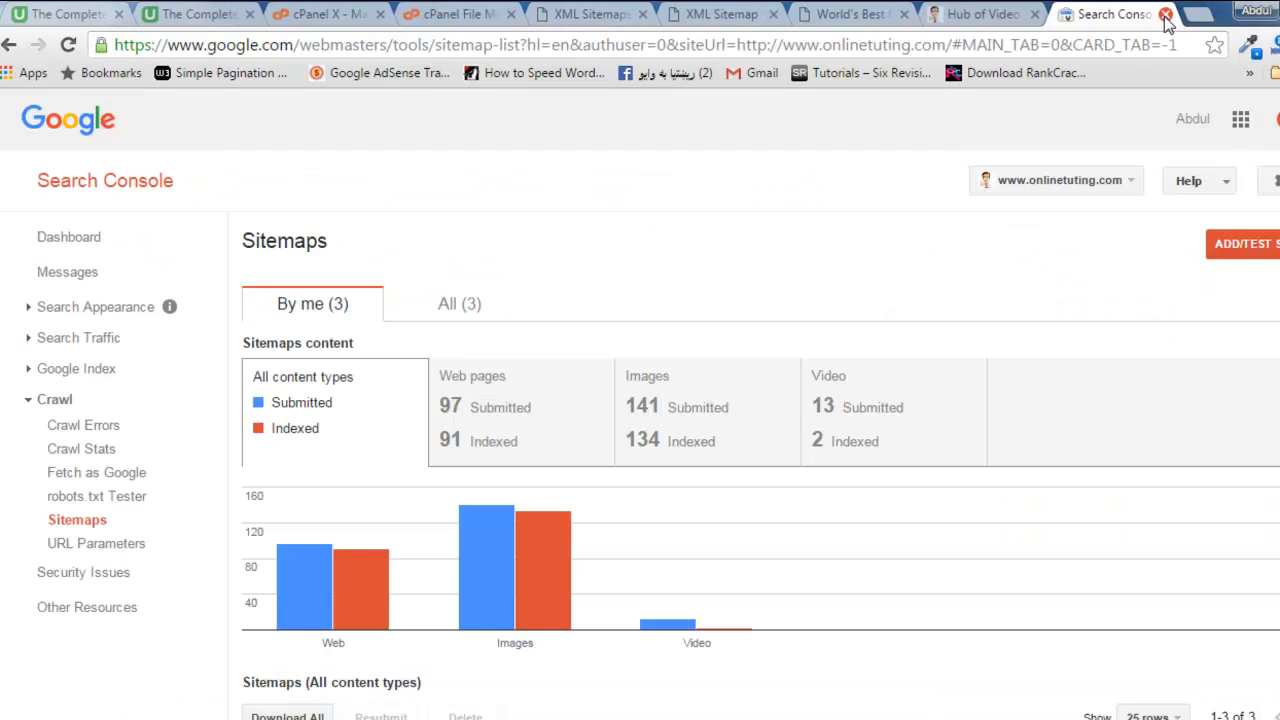
# Step: Review the Yoast SEO XML Sitemaps settings and the flyingtoworld.com sitemap index, and return to Search Console's Sitemaps report
pyautogui.click(848, 12)
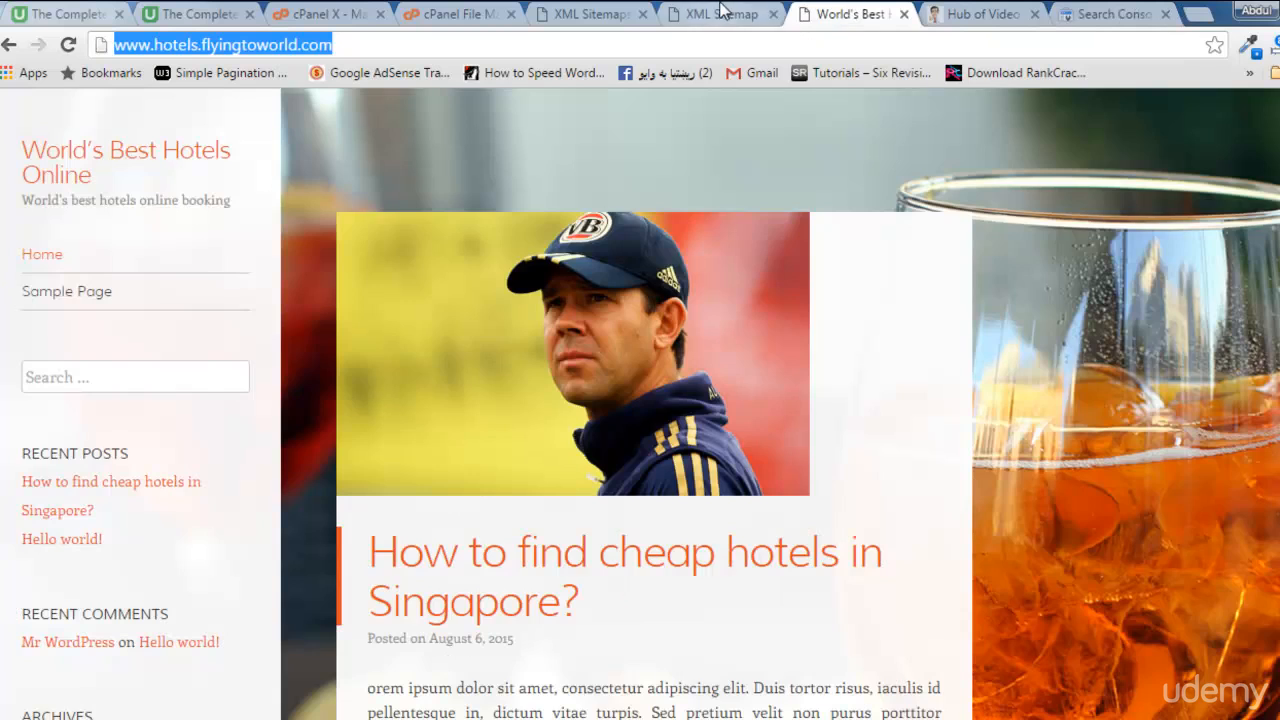
pyautogui.click(725, 13)
pyautogui.click(567, 11)
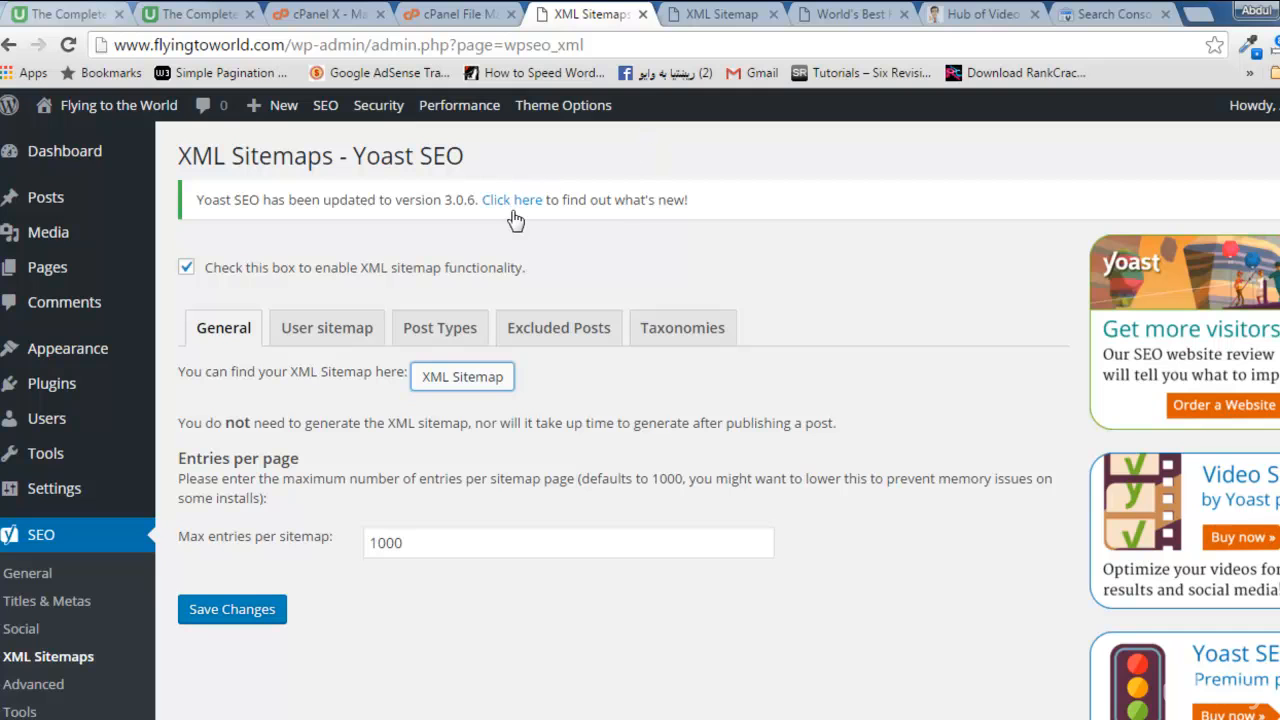
pyautogui.click(735, 12)
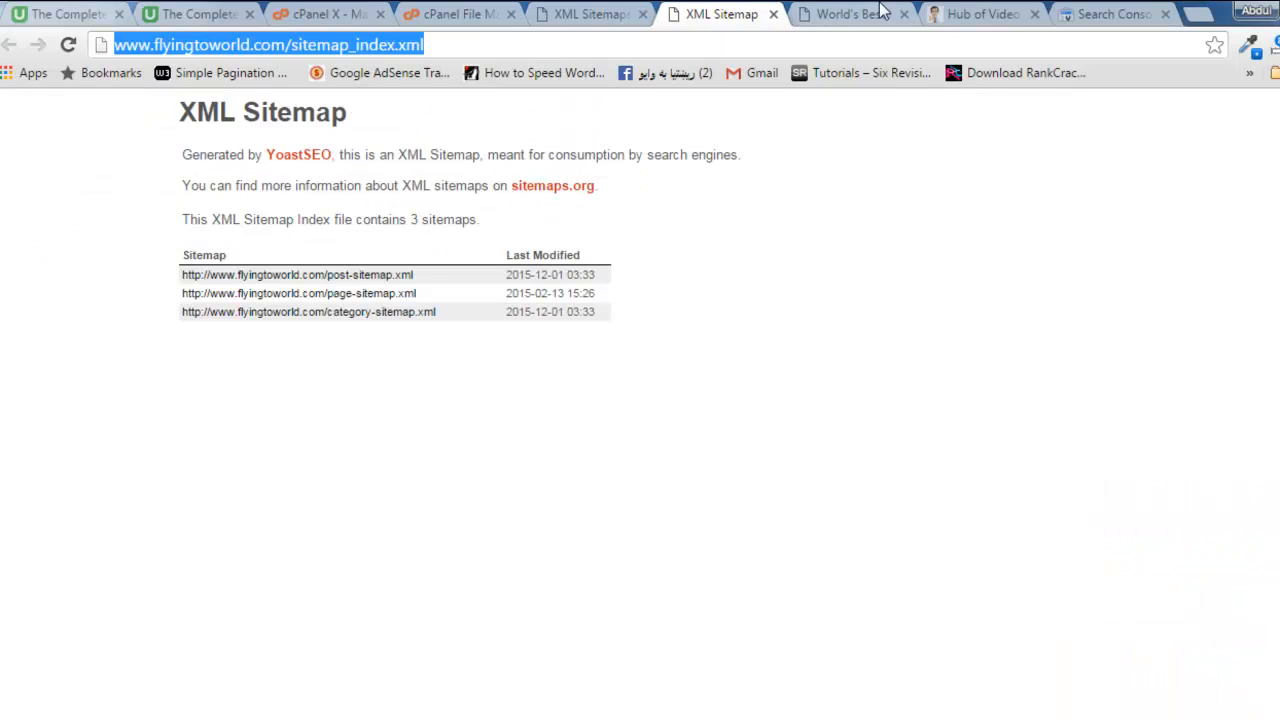
pyautogui.click(883, 12)
pyautogui.click(983, 13)
pyautogui.click(1113, 12)
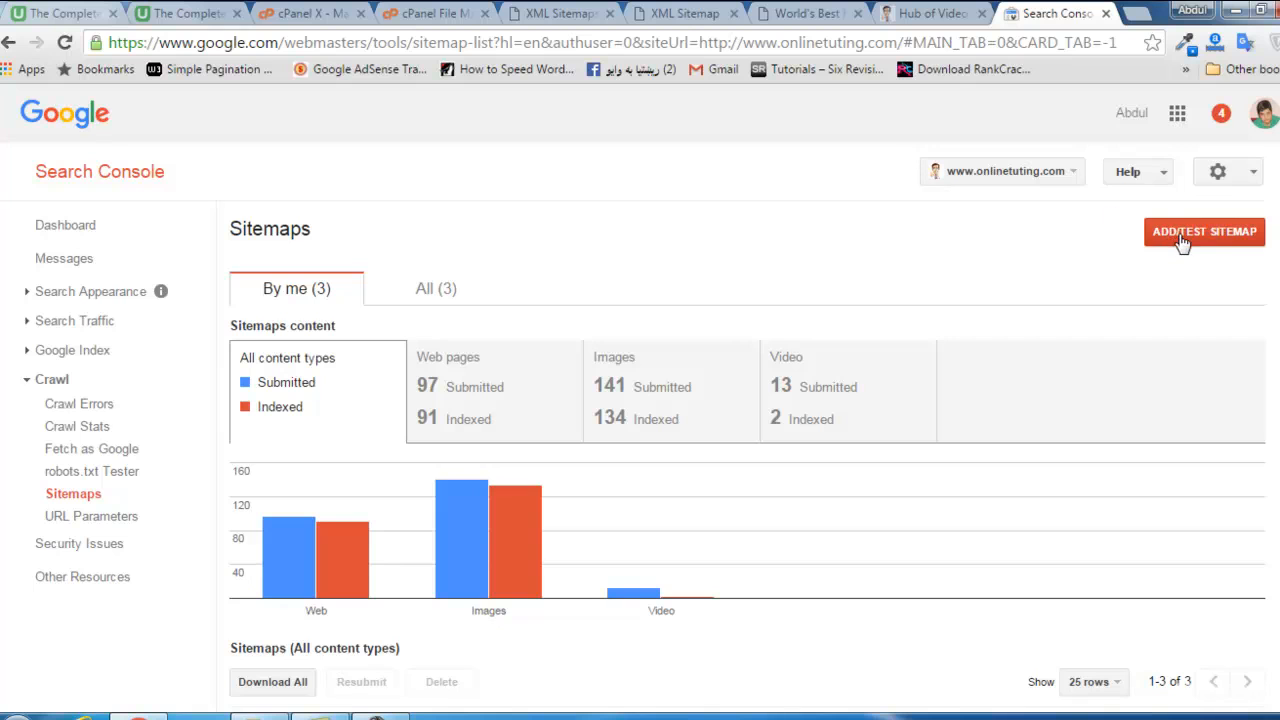
pyautogui.click(78, 124)
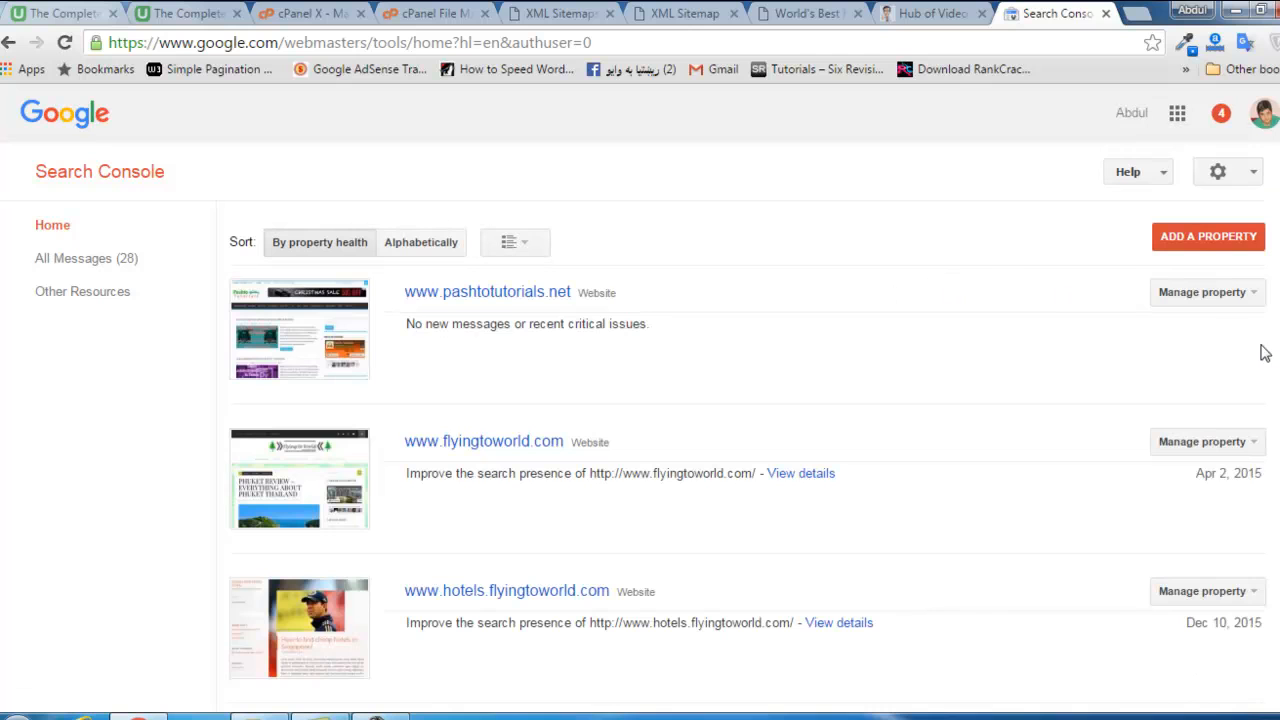
pyautogui.click(1205, 242)
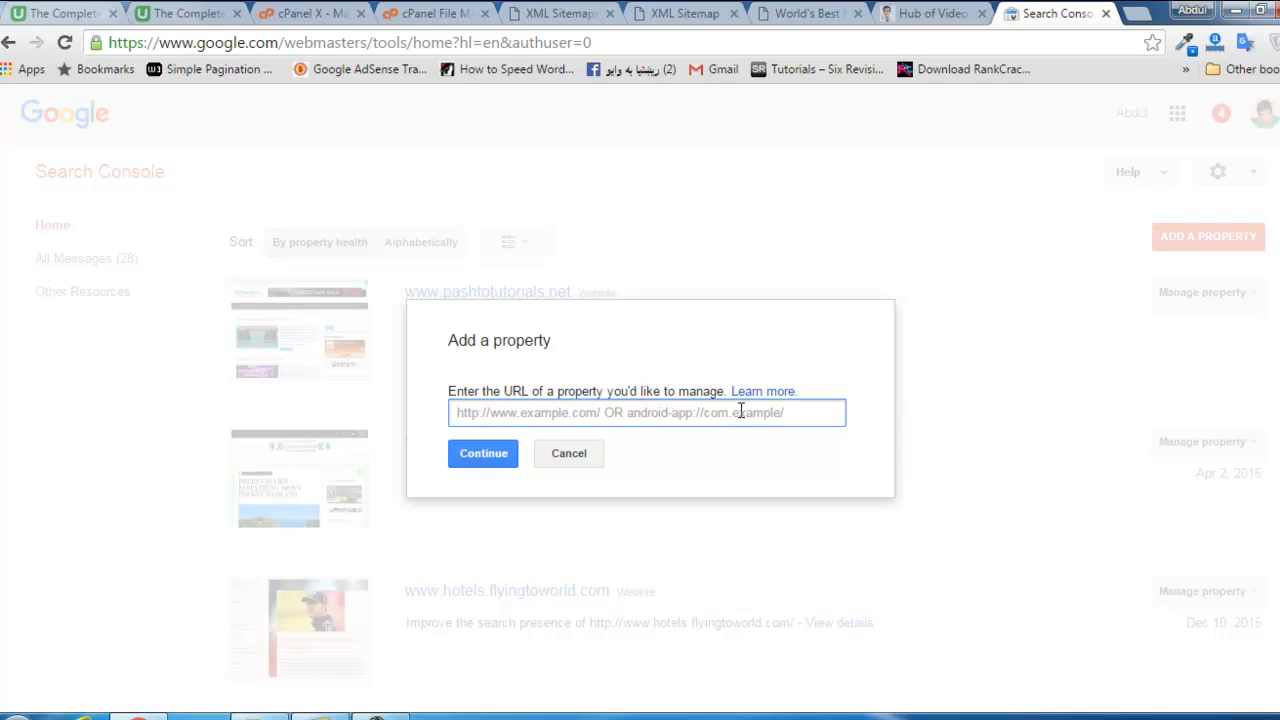
pyautogui.write('www.')
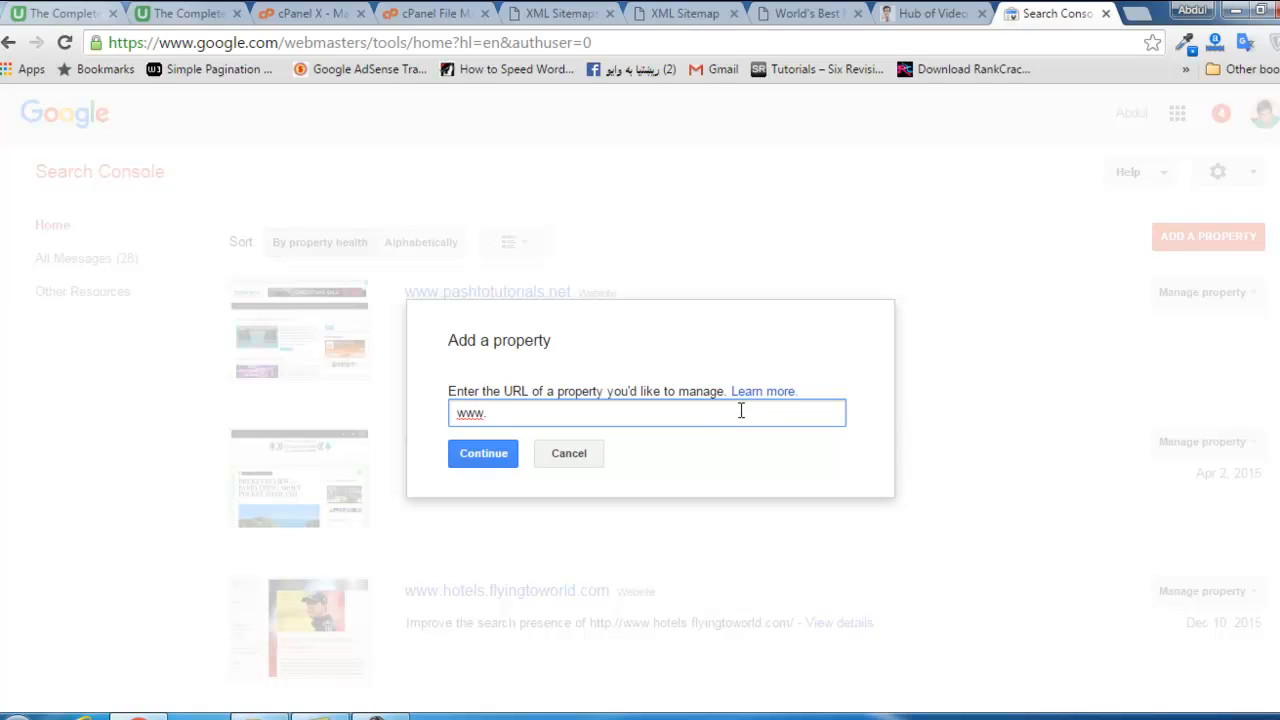
pyautogui.write('yoursite.com')
# Step: Replace the new property's URL with yoursite.com, without the www prefix, and cancel adding the property
pyautogui.press('BackSpace')
pyautogui.press('BackSpace')
pyautogui.press('BackSpace')
pyautogui.press('BackSpace')
pyautogui.press('BackSpace')
pyautogui.press('BackSpace')
pyautogui.press('BackSpace')
pyautogui.press('BackSpace')
pyautogui.press('BackSpace')
pyautogui.press('BackSpace')
pyautogui.press('BackSpace')
pyautogui.press('BackSpace')
pyautogui.press('BackSpace')
pyautogui.press('BackSpace')
pyautogui.press('BackSpace')
pyautogui.press('BackSpace')
pyautogui.write('yoursite.com')
pyautogui.click(570, 455)
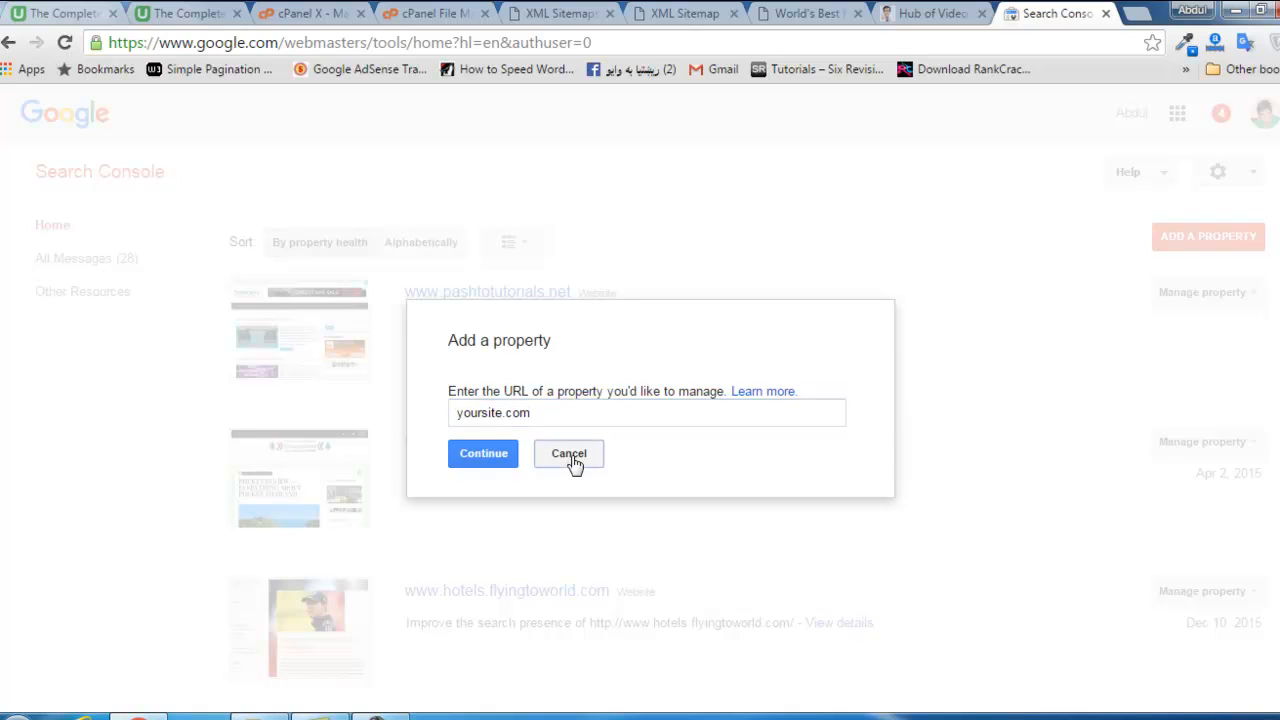